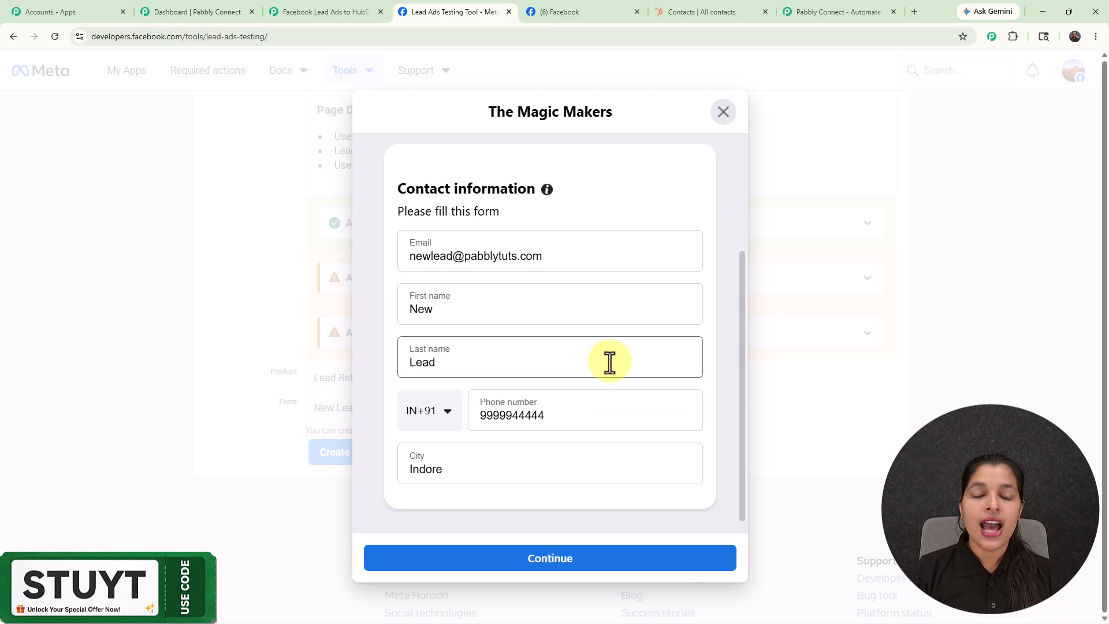
Step: Submit the filled-in test lead form for The Magic Makers, and switch to HubSpot to refresh the contacts list
left_click(523, 560)
left_click(522, 498)
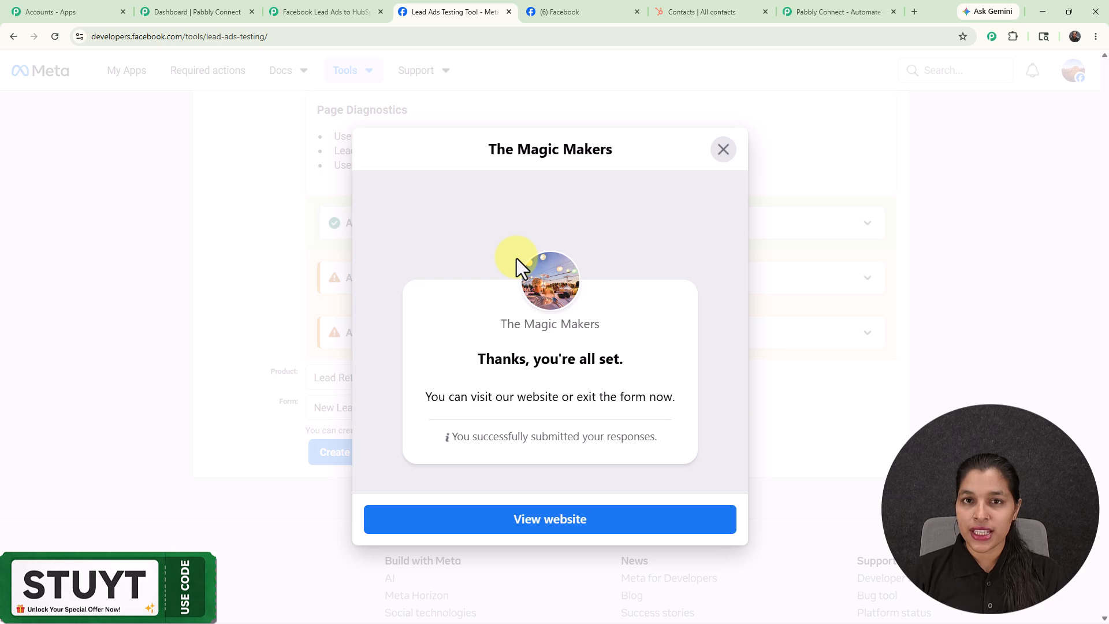
left_click(681, 2)
left_click(56, 36)
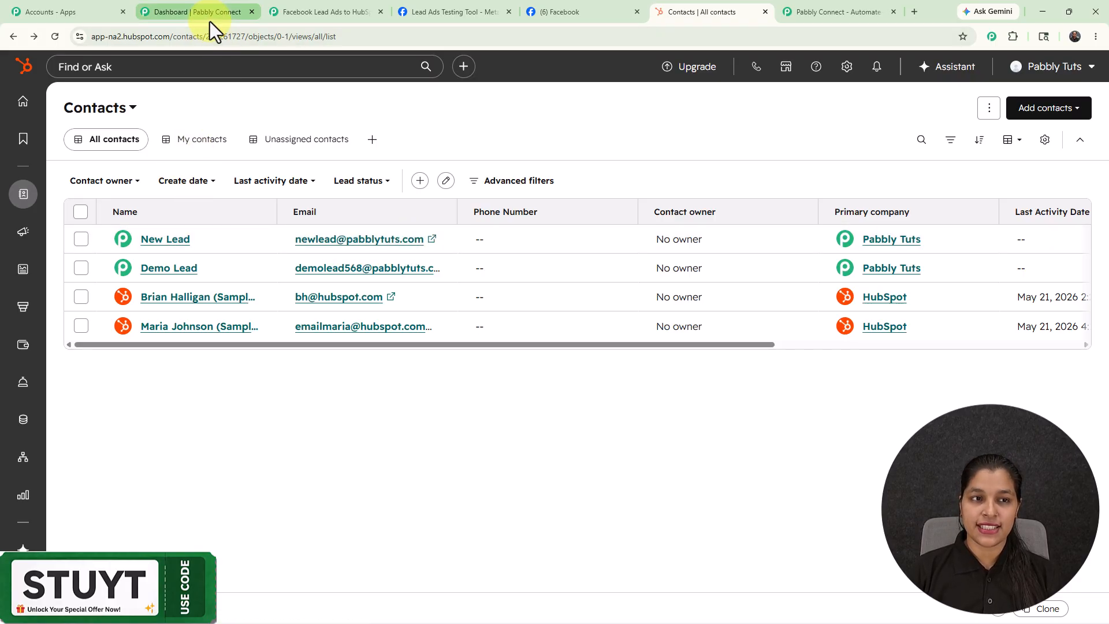
Step: Open the Pabbly Connect website (pabbly.com/connect) in a new browser tab and dismiss its limited-offer popup
left_click(209, 22)
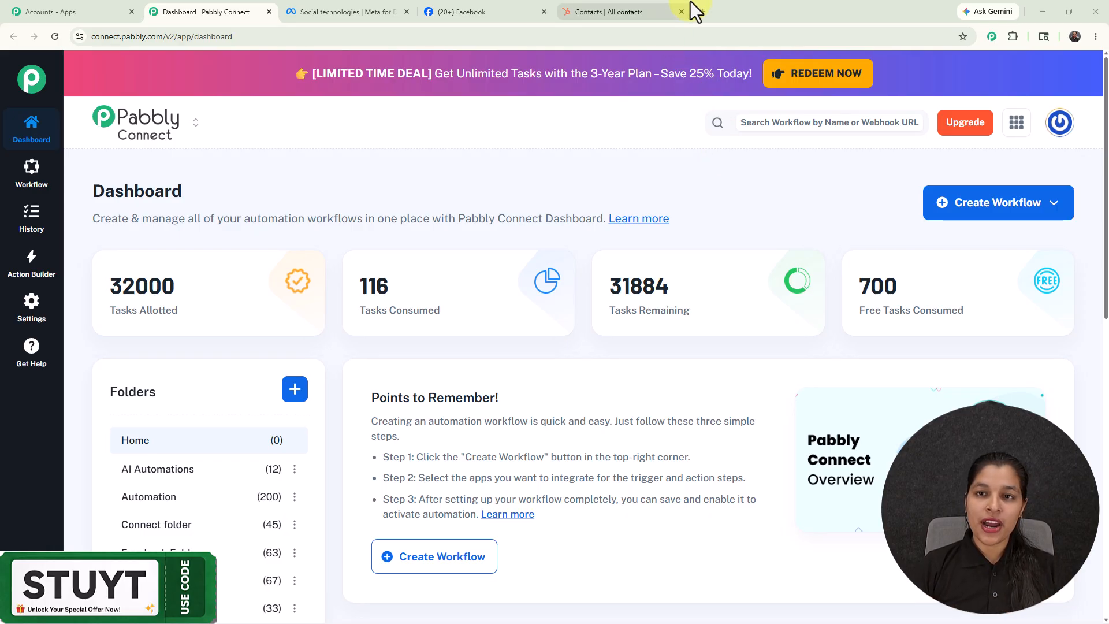
left_click(703, 12)
type("pabbly.com/connect")
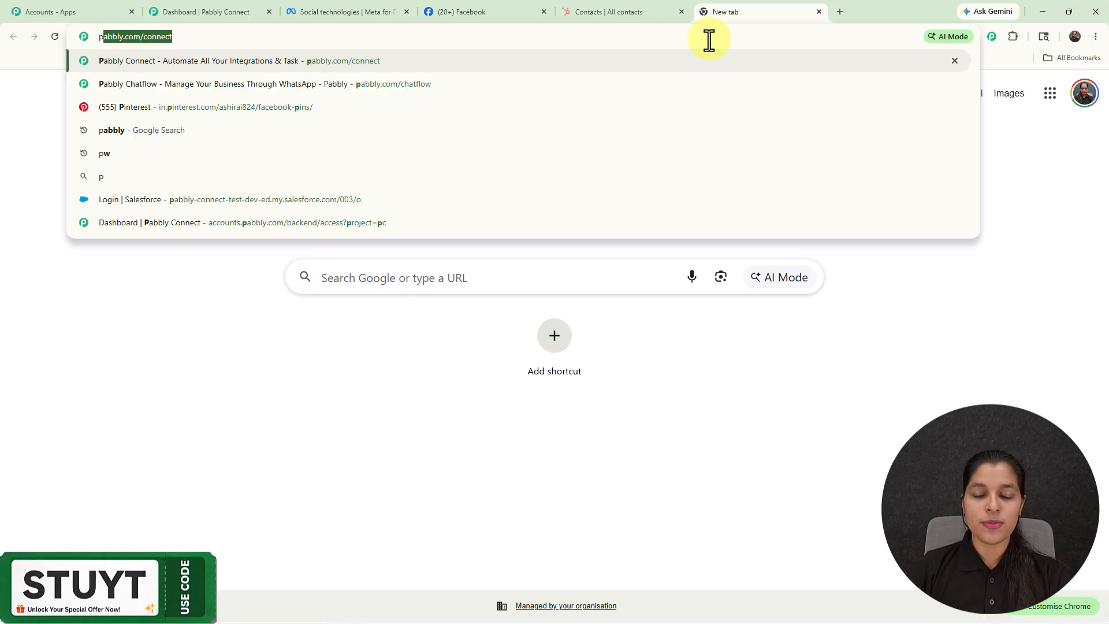
key("Return")
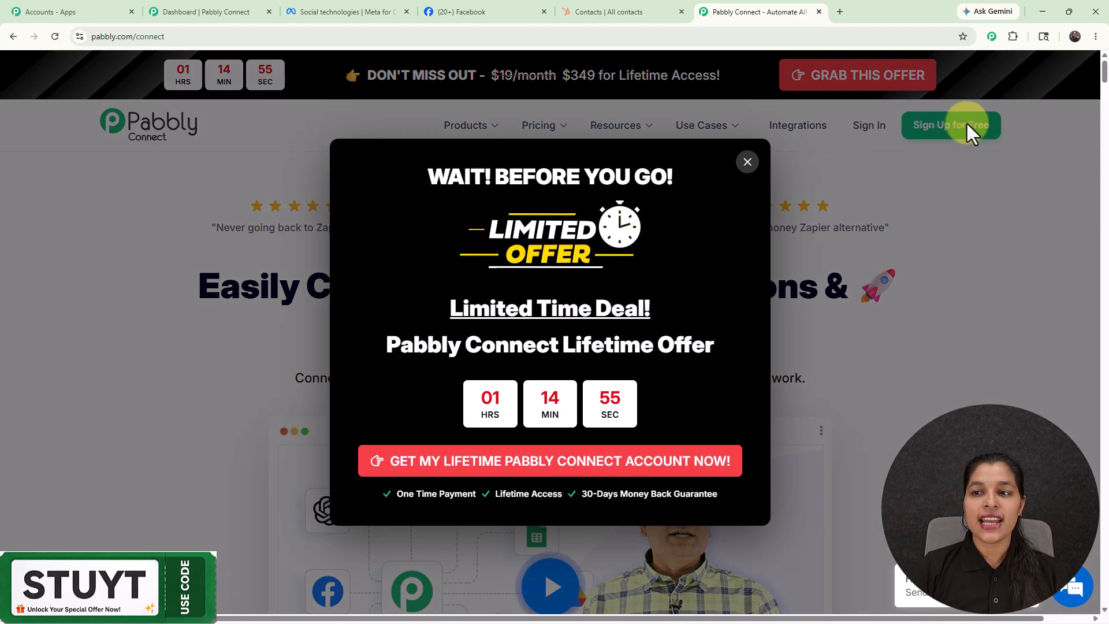
left_click(745, 163)
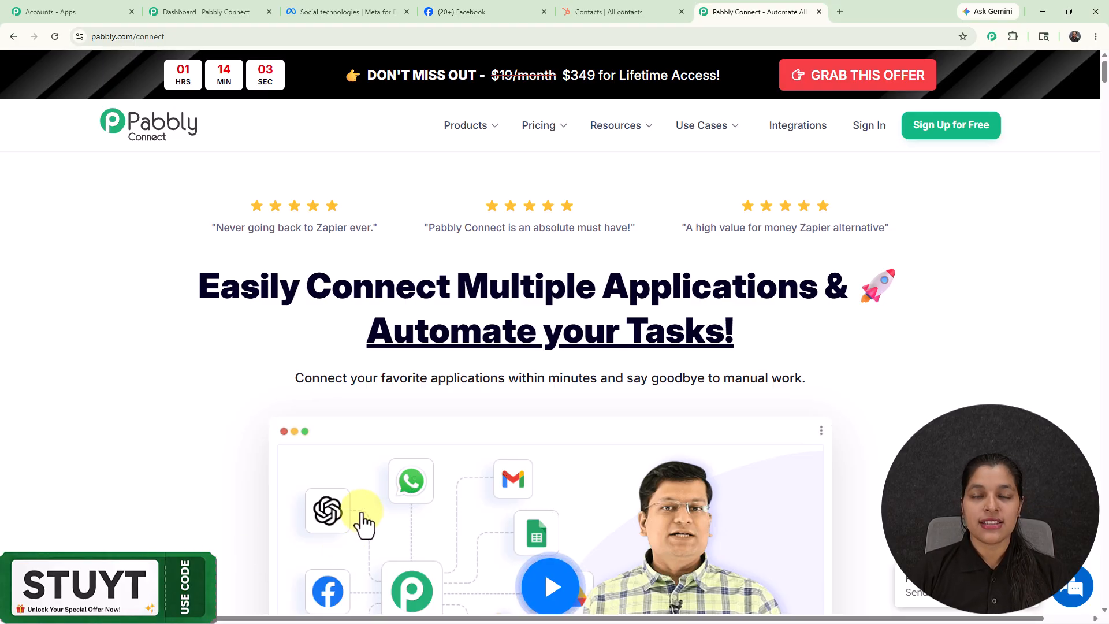
Step: Return to the Pabbly Connect dashboard and start creating a workflow with the Quick Builder
left_click(221, 13)
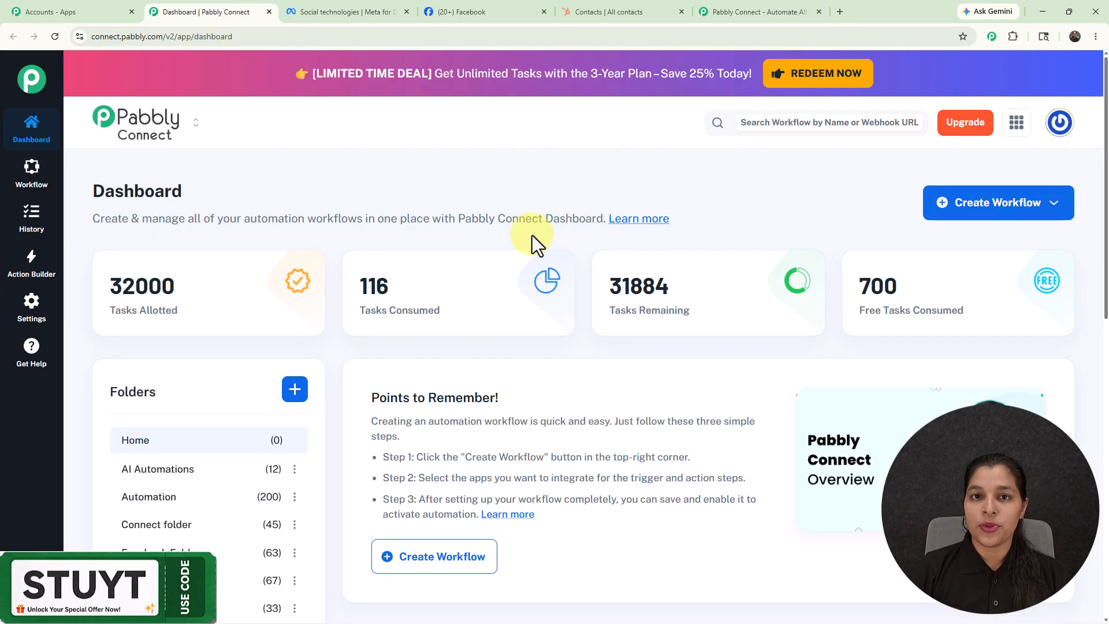
left_click(940, 205)
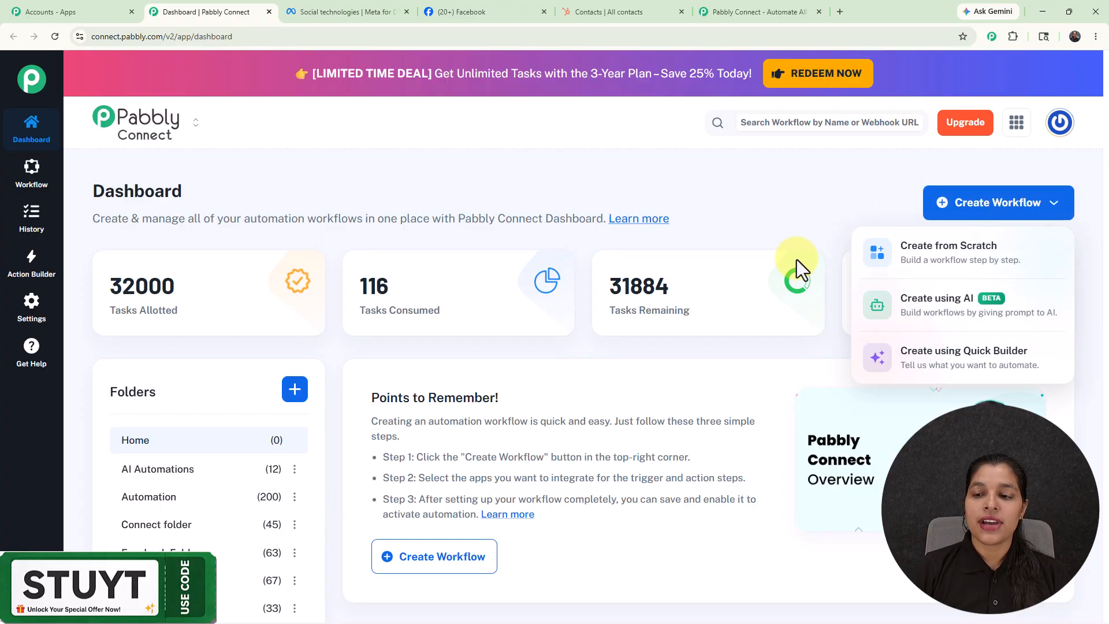
left_click(901, 361)
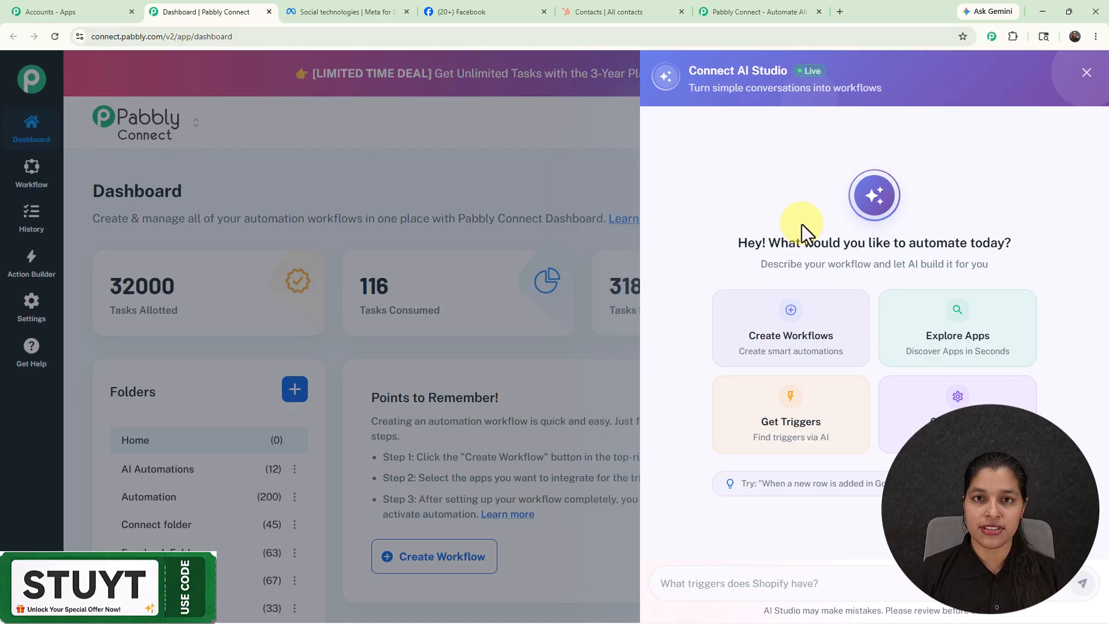
Step: Send AI Studio the prompt "Want to Integrate Facebook Lead Ads and Hubspot CRM"
left_click(784, 584)
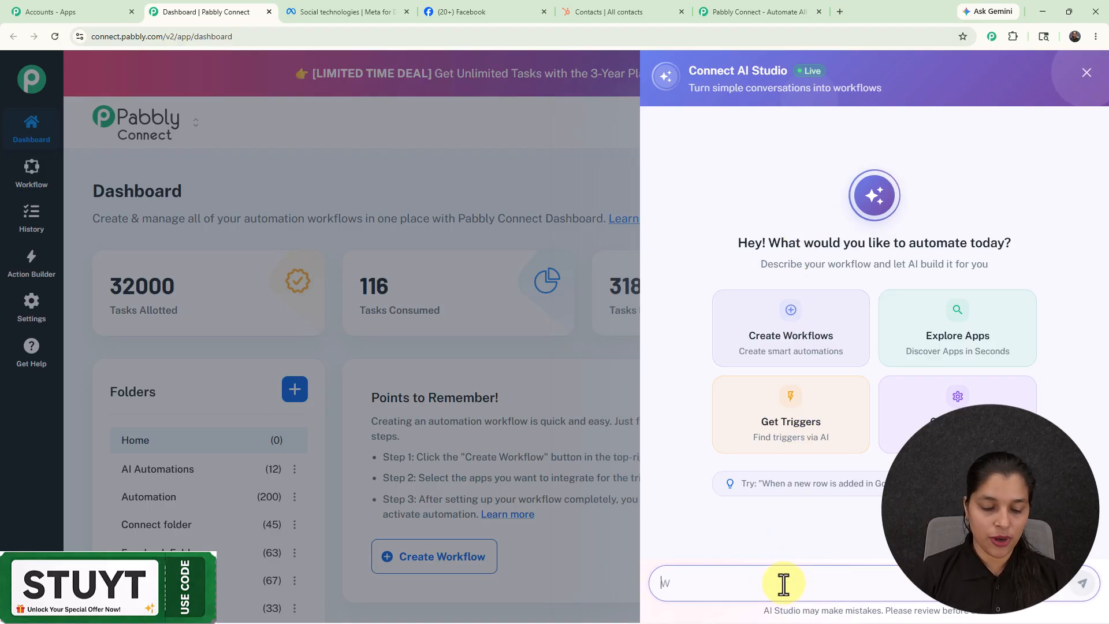
type("Wan")
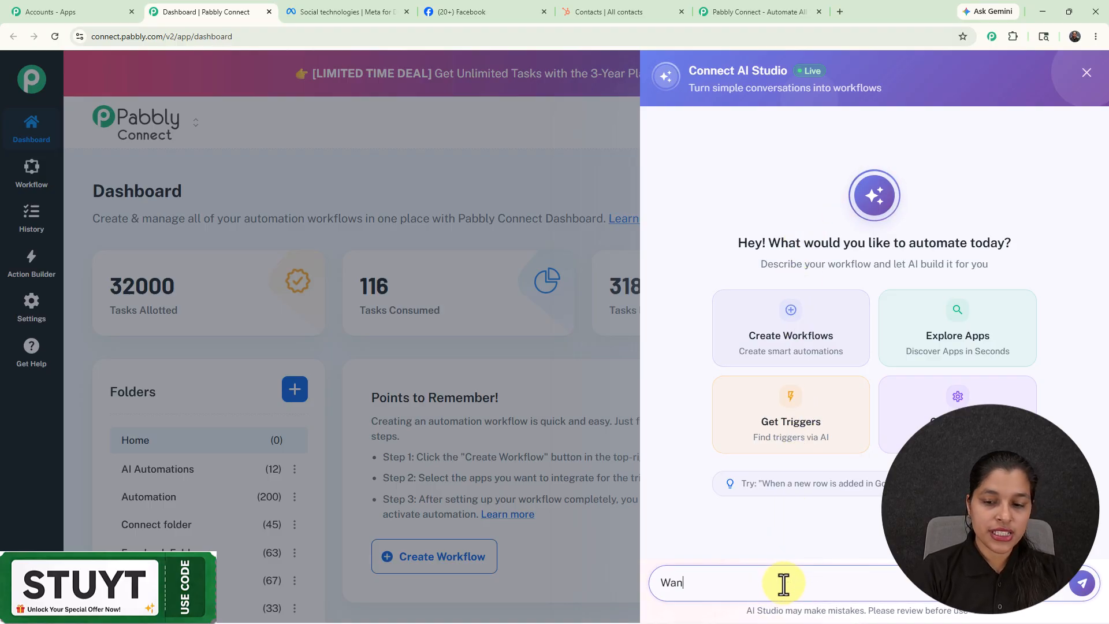
type("t t")
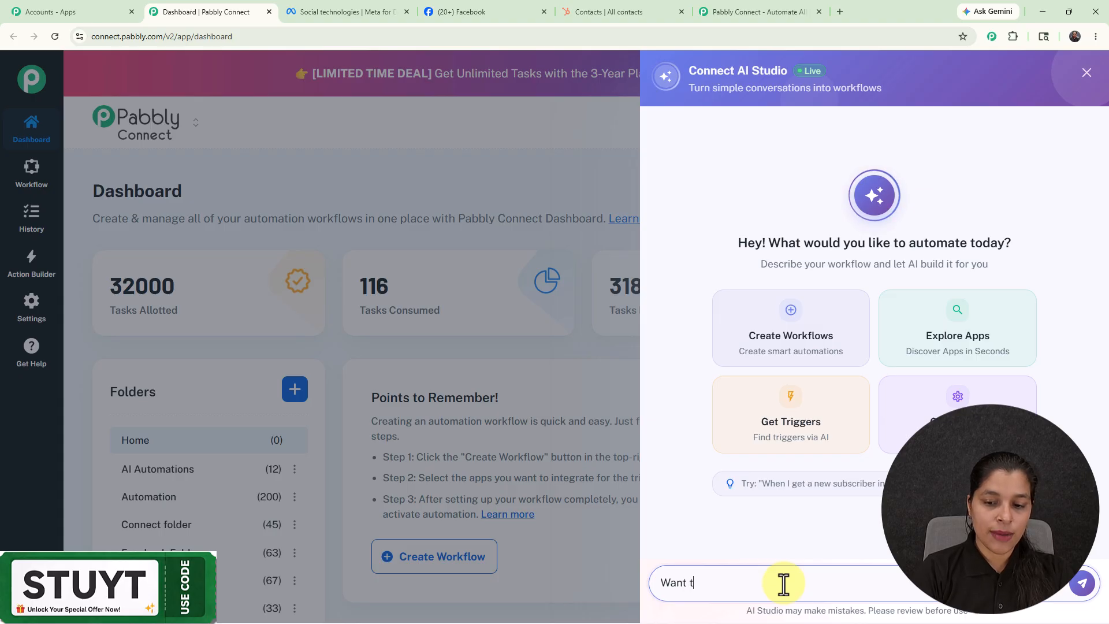
type("o Integrate Facebook Lead Ads and Hubspot CRM")
key("Return")
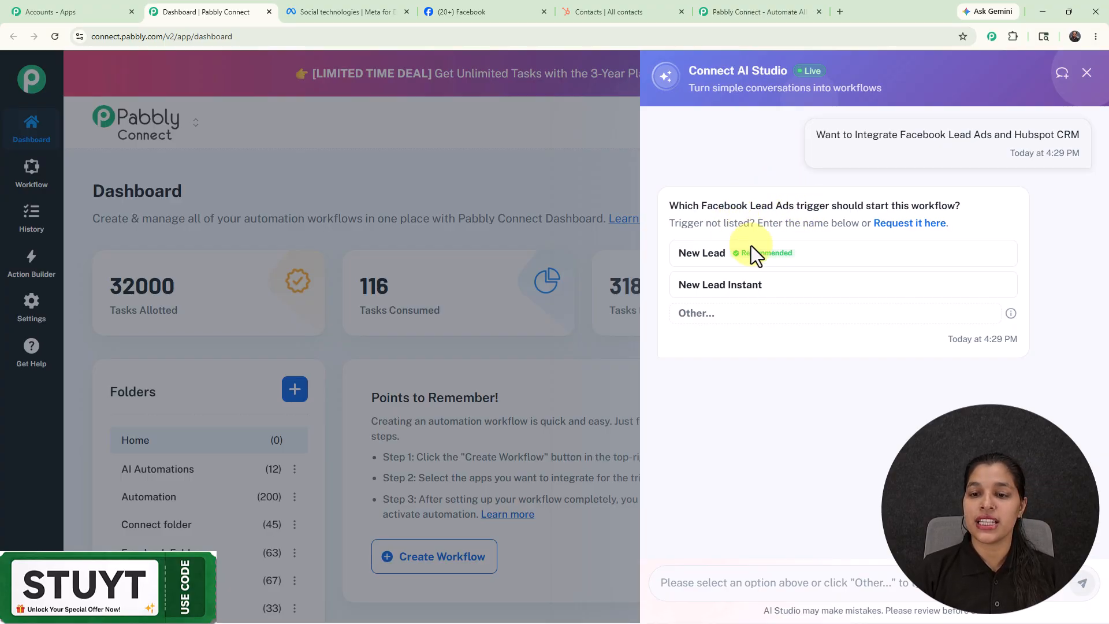
Step: Choose the New Lead Instant trigger and the Create a Contact action, then approve the proposed workflow and open it
left_click(734, 289)
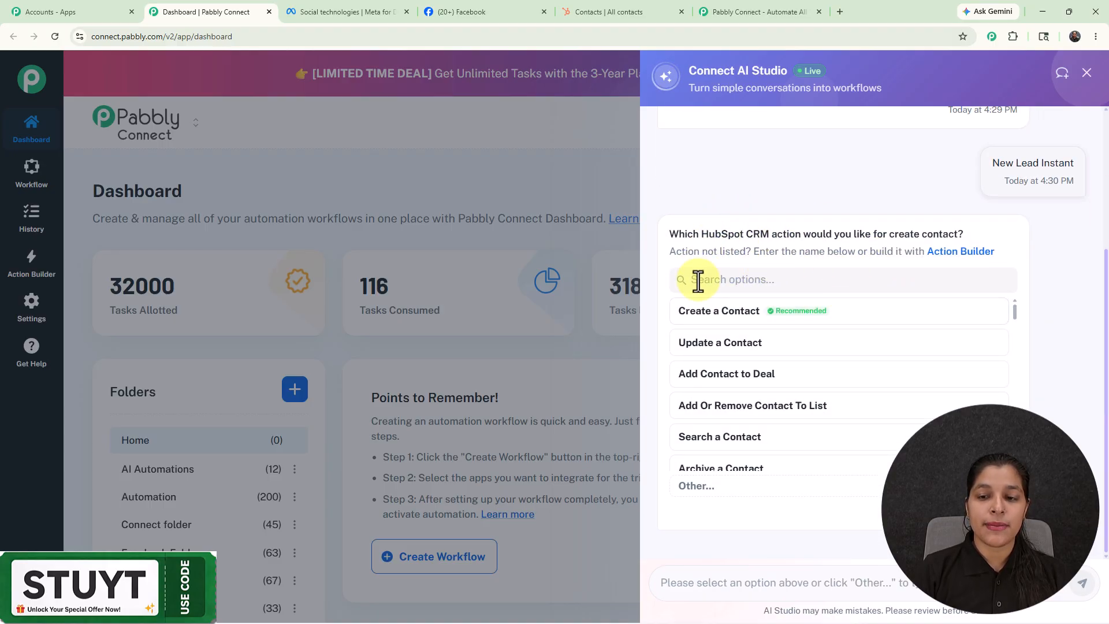
left_click(725, 315)
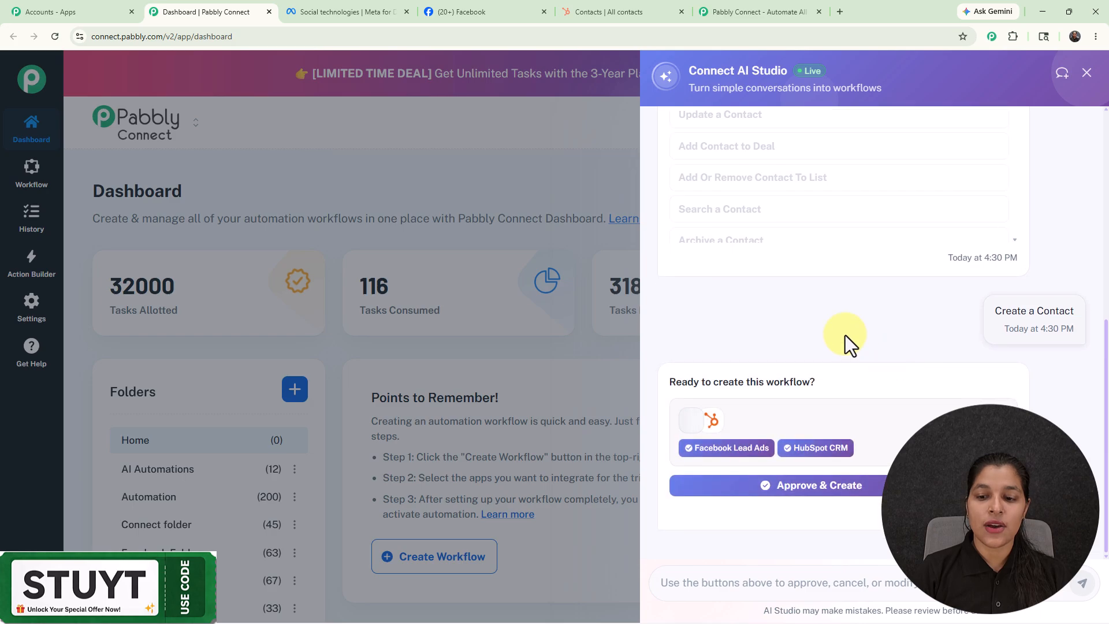
left_click(785, 494)
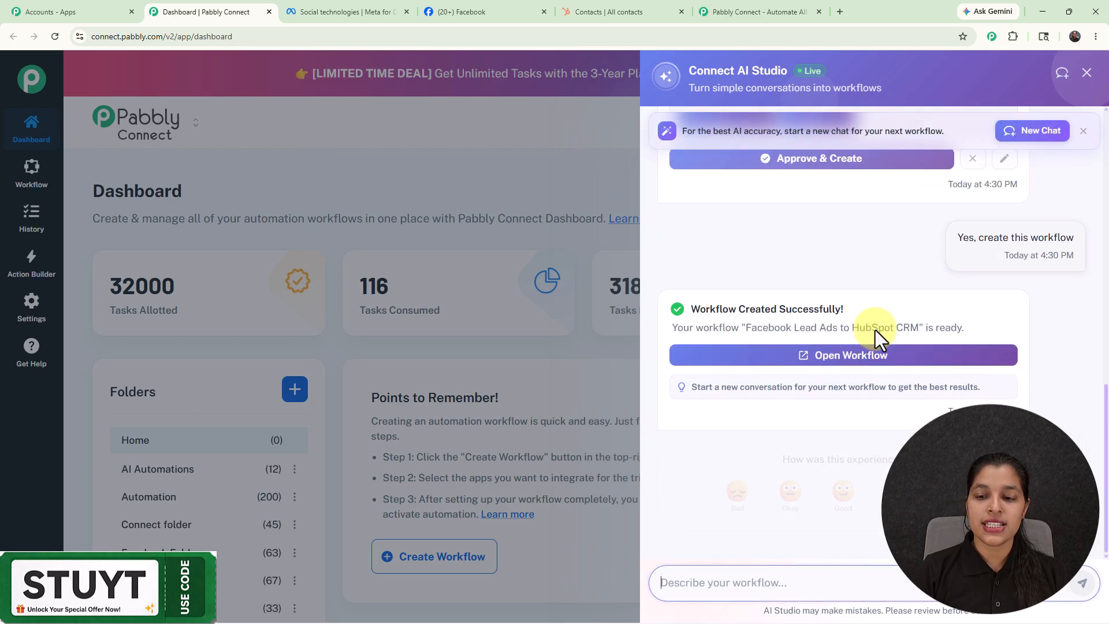
left_click(810, 364)
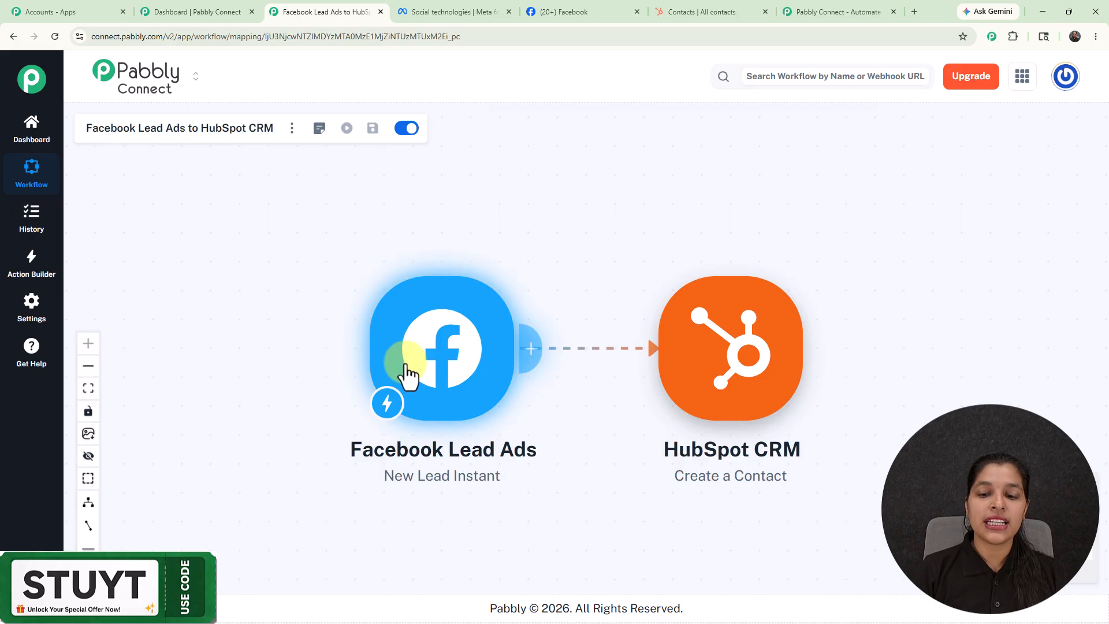
Step: Add a new Facebook Lead Ads connection to the trigger, authorizing it with the already logged-in Facebook account
mouse_move(729, 398)
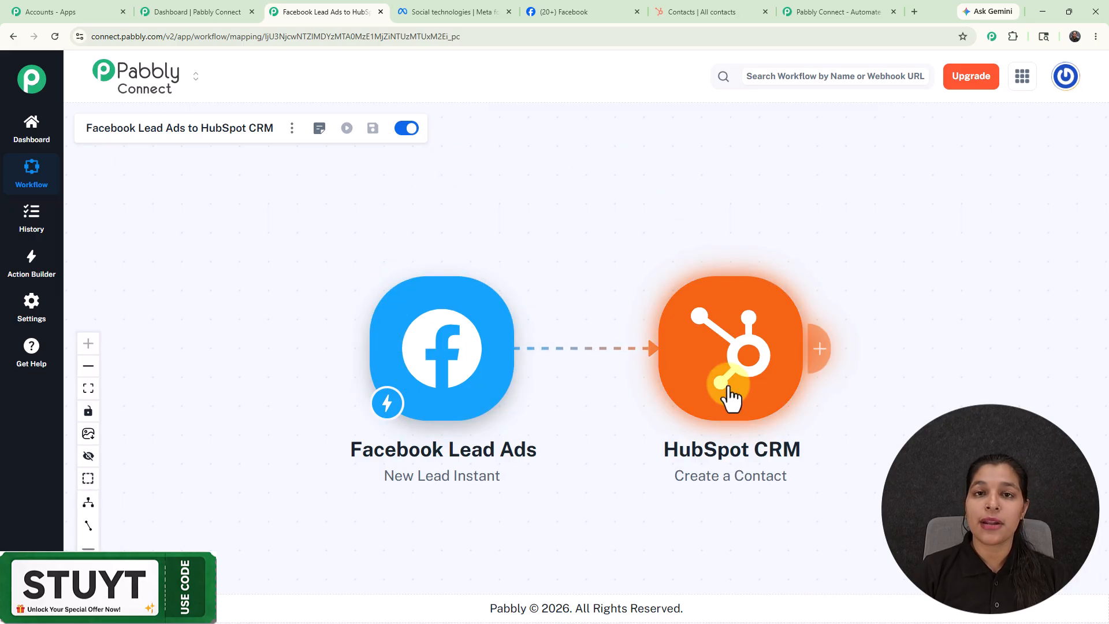
left_click(445, 345)
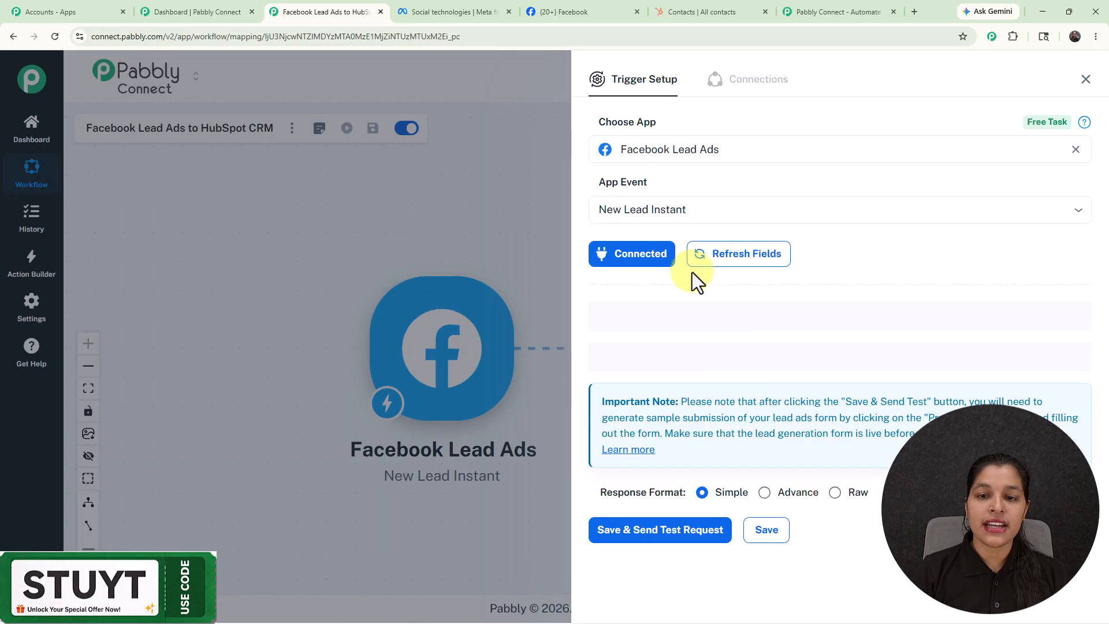
left_click(641, 254)
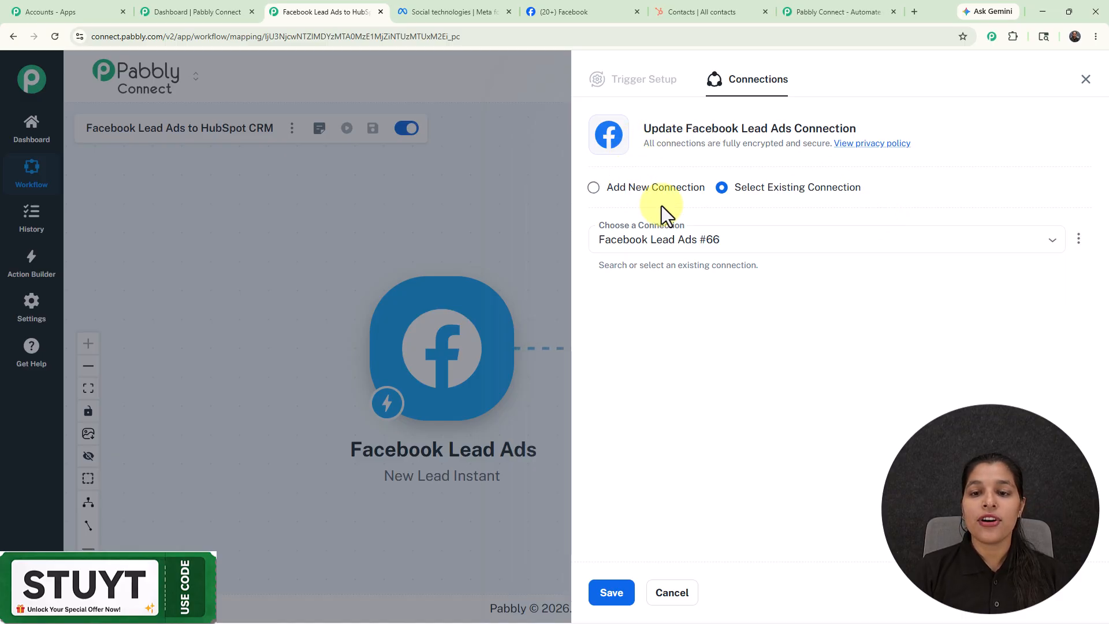
left_click(599, 191)
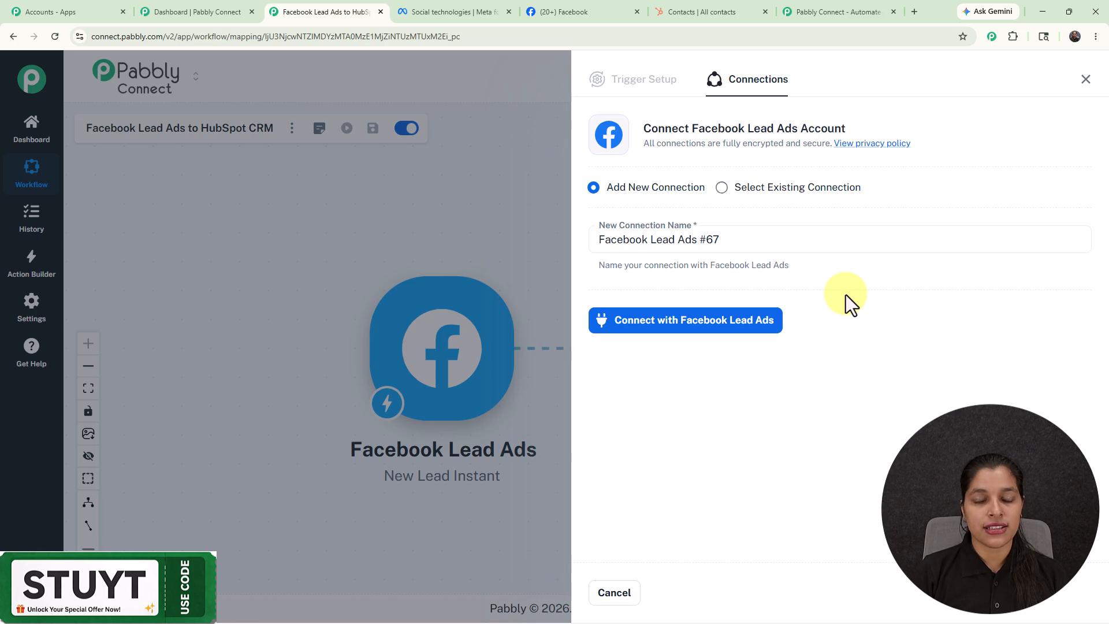
left_click(645, 328)
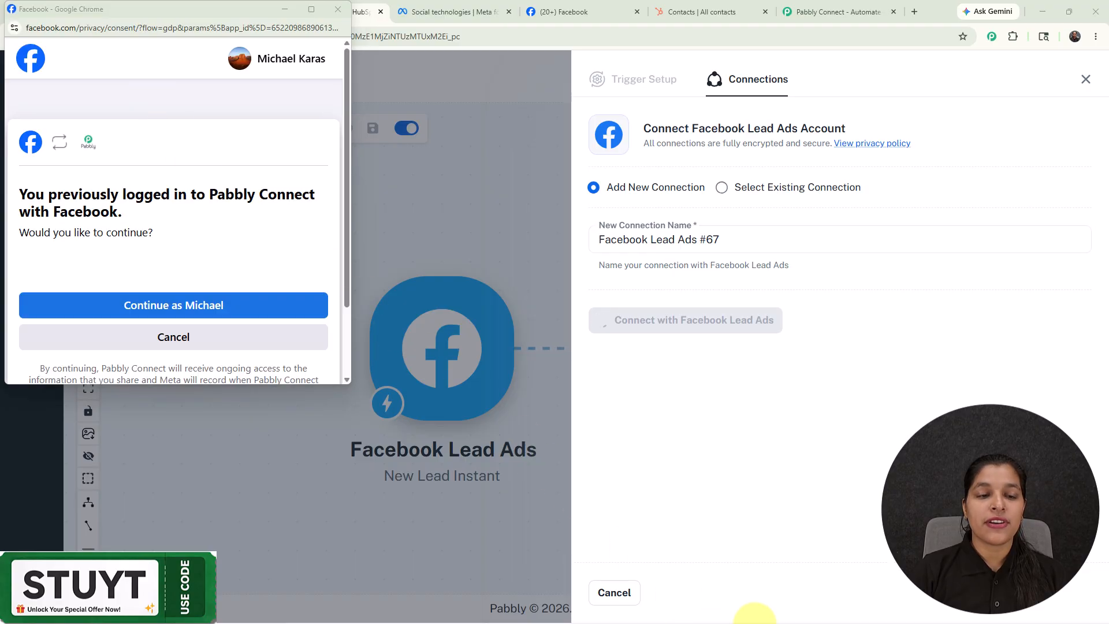
left_click(218, 312)
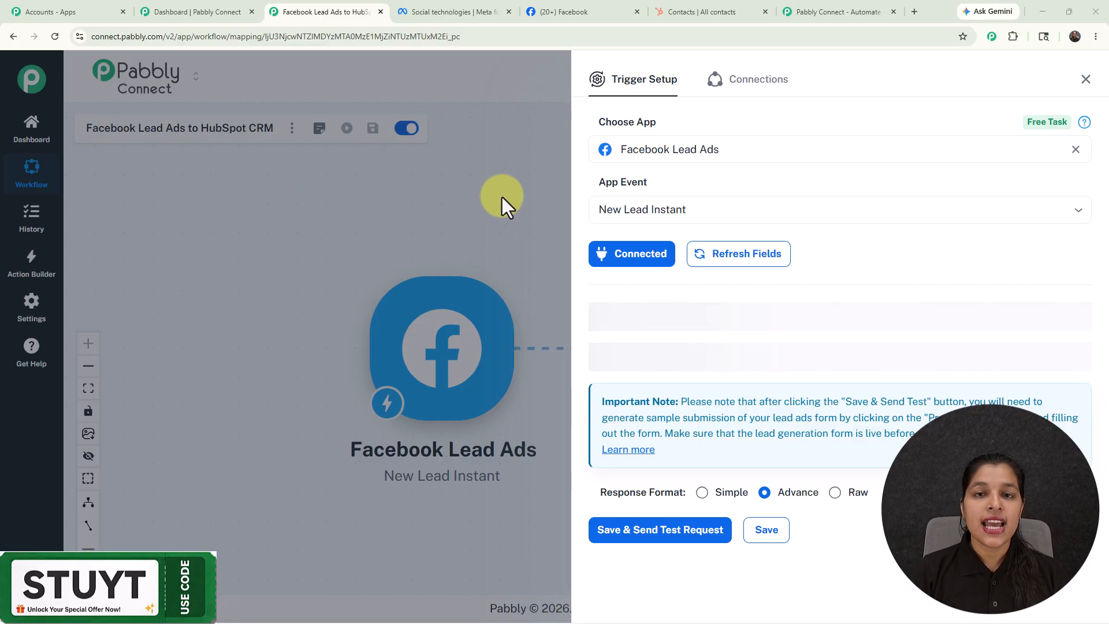
Step: Switch to Facebook, change to The Magic Makers profile and open its page
left_click(564, 3)
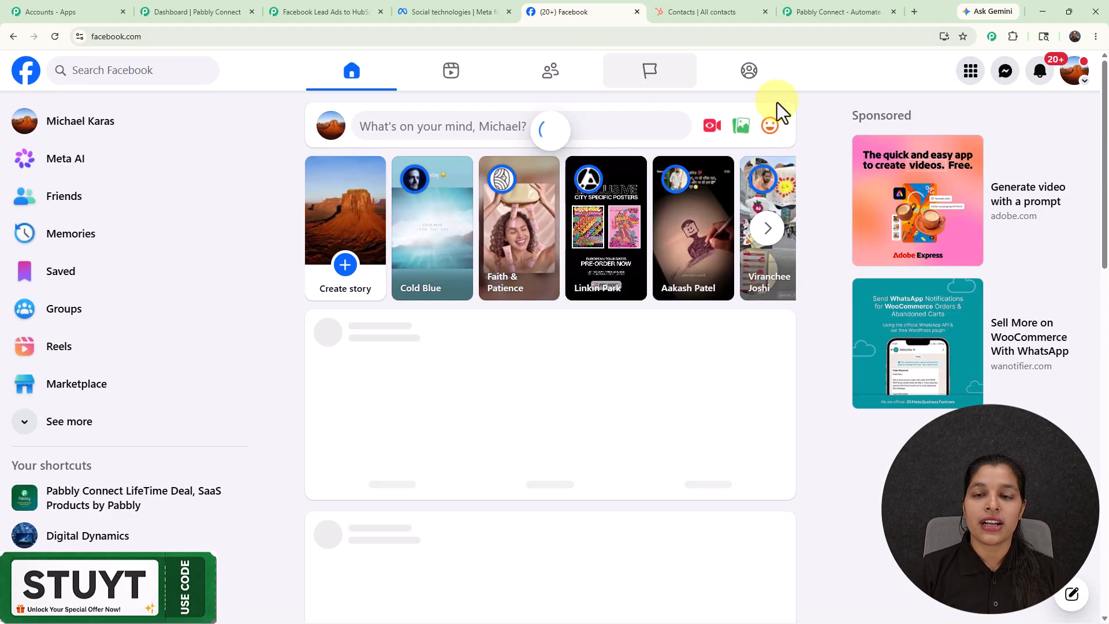
left_click(1073, 72)
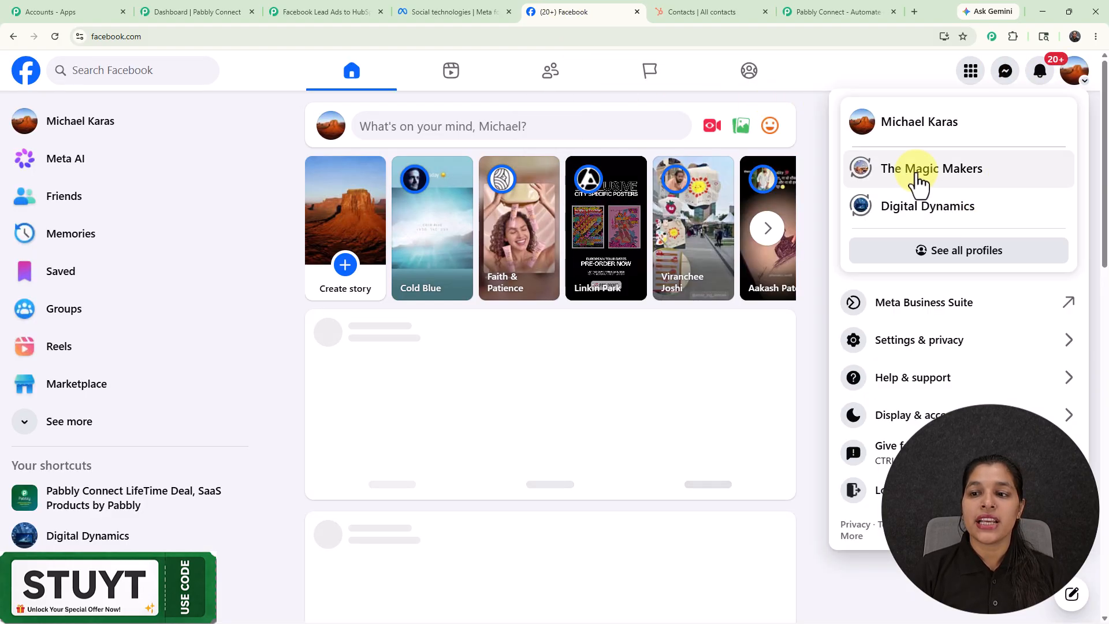
left_click(917, 173)
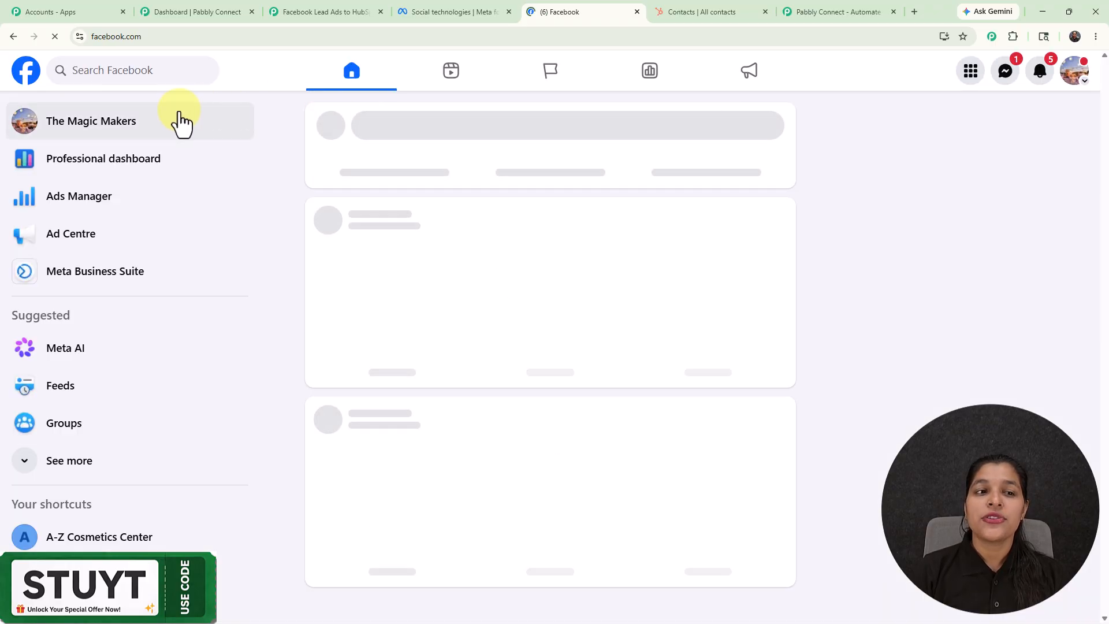
left_click(181, 121)
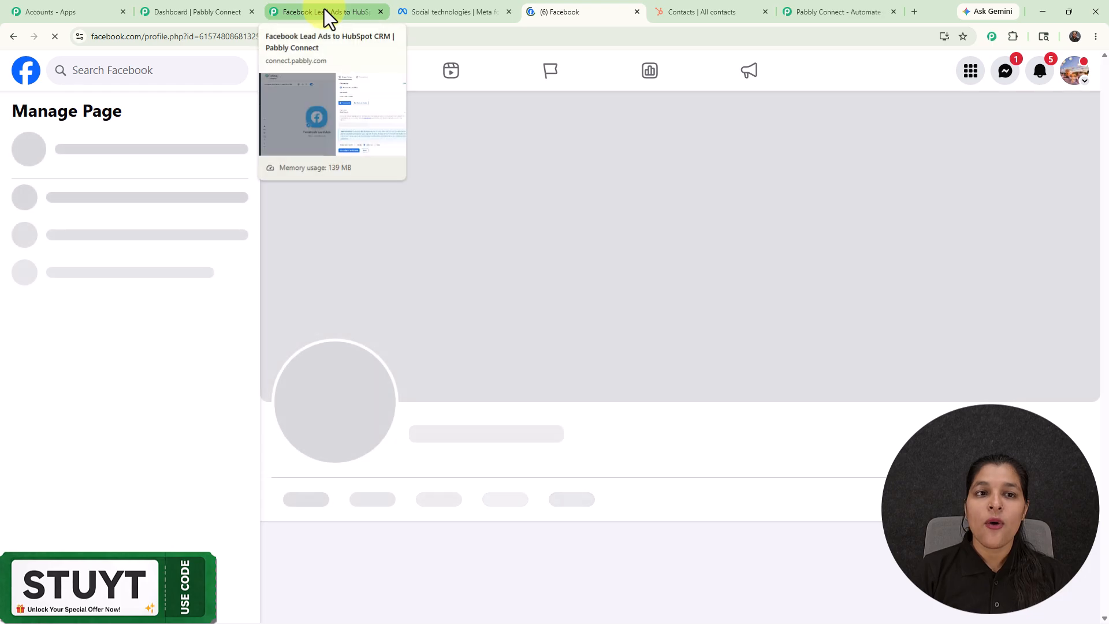
Step: Back in the workflow's trigger setup, set the page to The Magic Makers and the lead gen form to New Leads
left_click(324, 9)
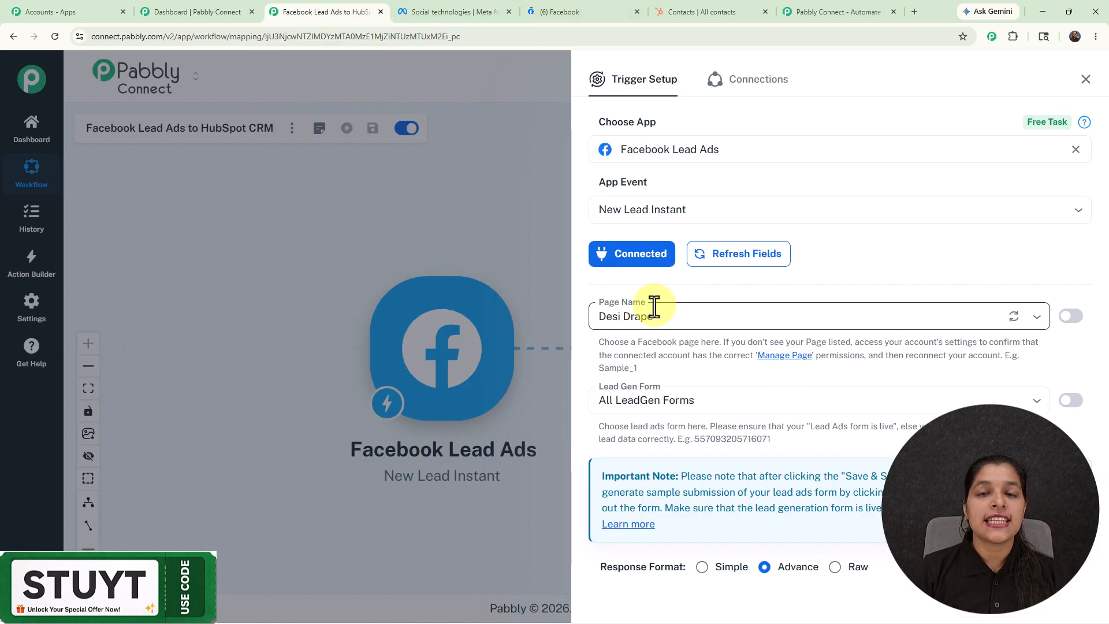
left_click(742, 321)
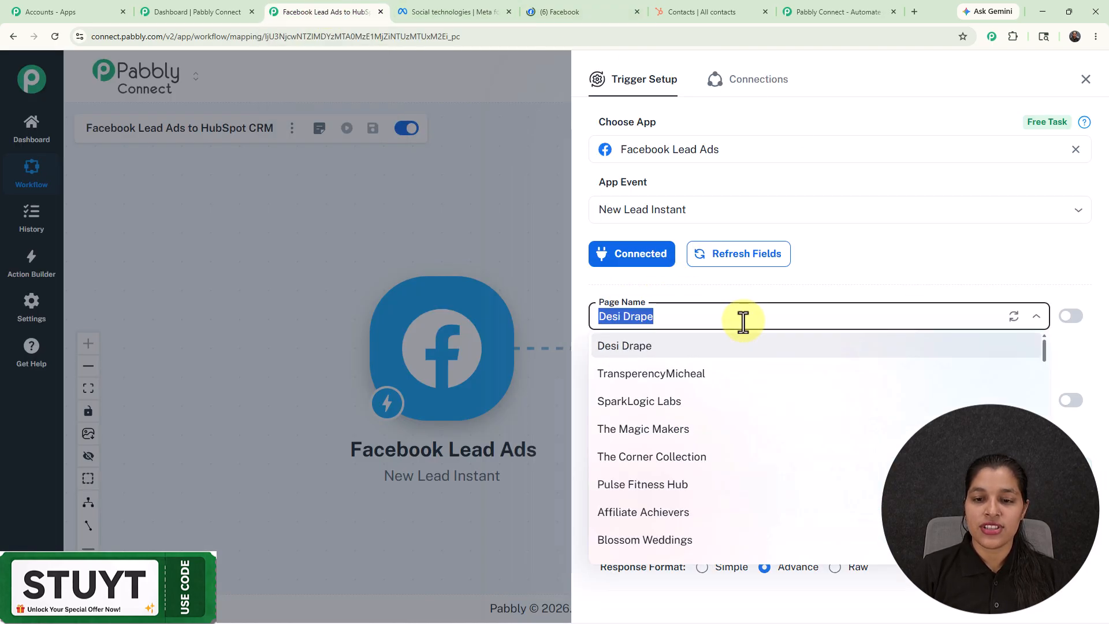
double_click(657, 421)
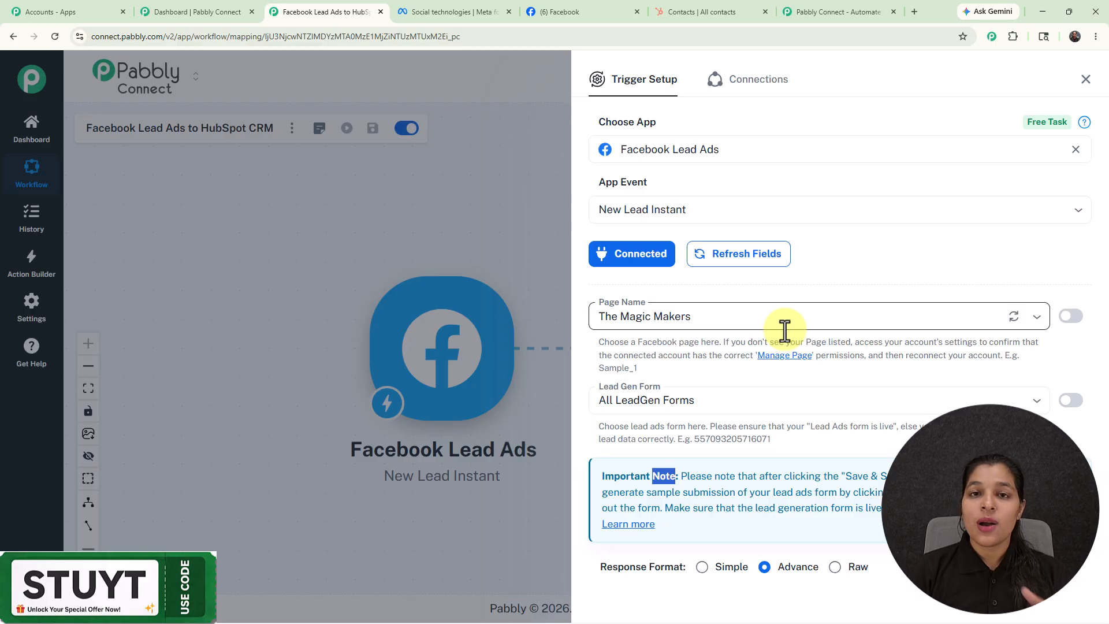
left_click(700, 407)
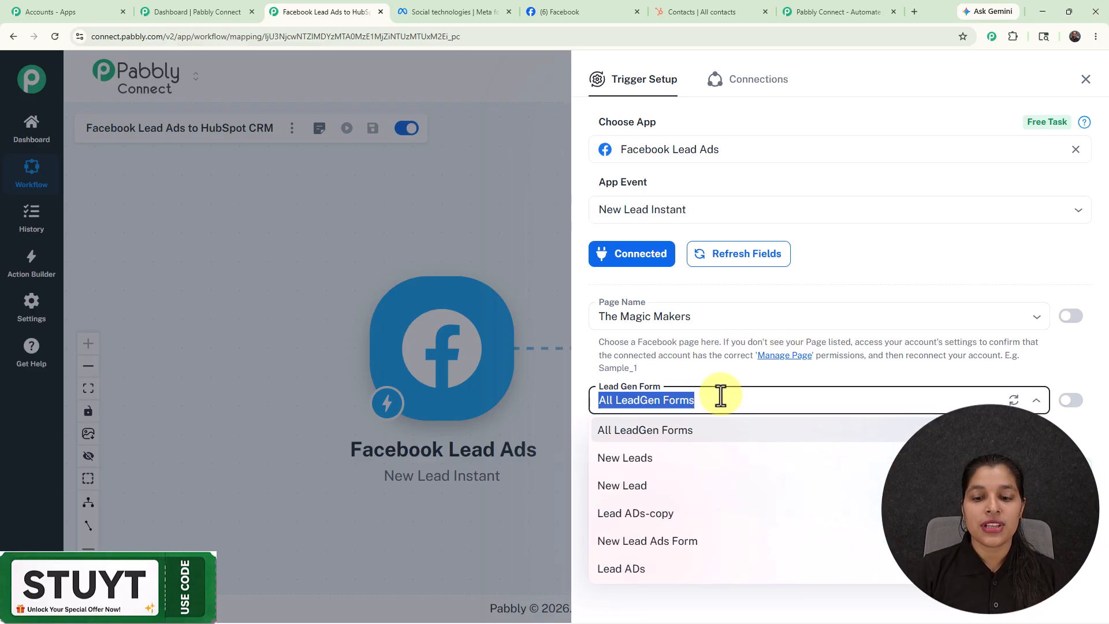
left_click(679, 467)
Step: Set the trigger's response format to Simple, then save it and send a test request
scroll(770, 381, "down", 1)
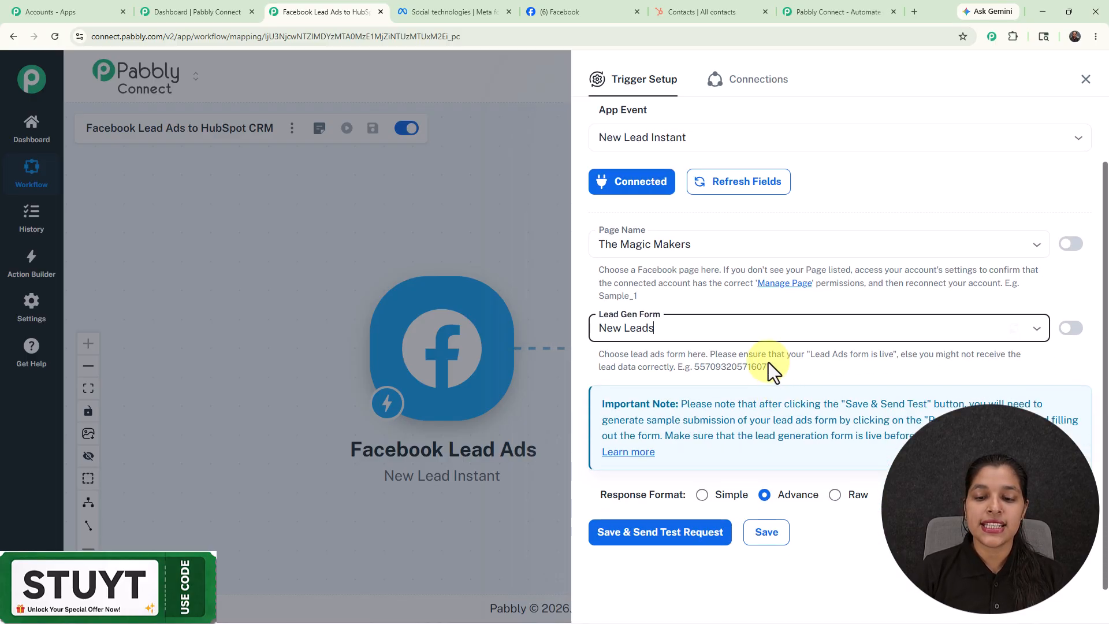
left_click(702, 495)
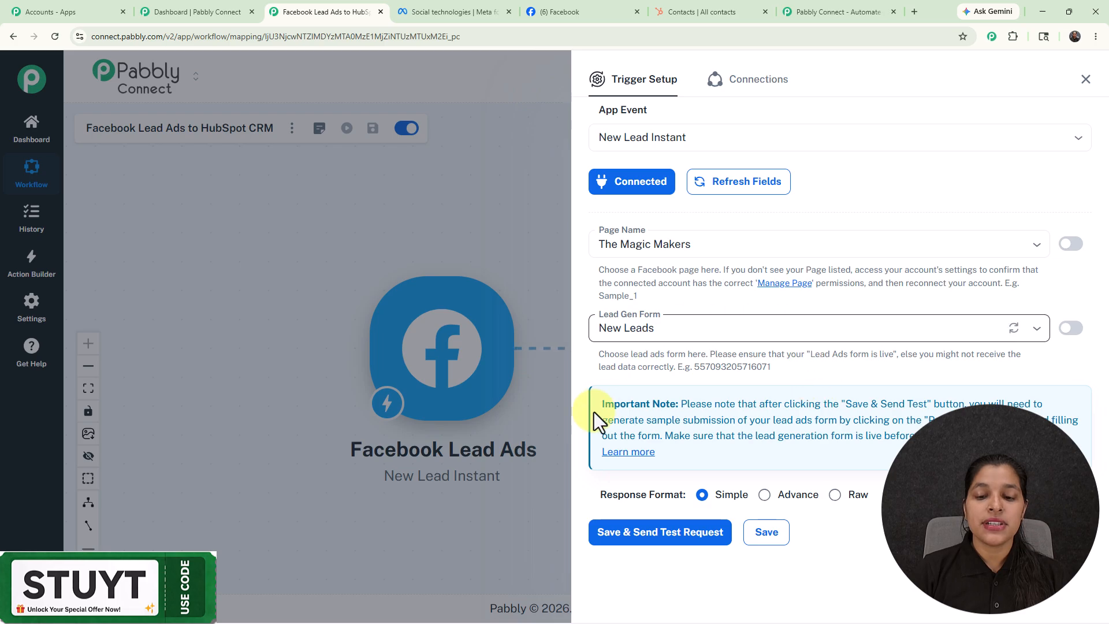
left_click(636, 538)
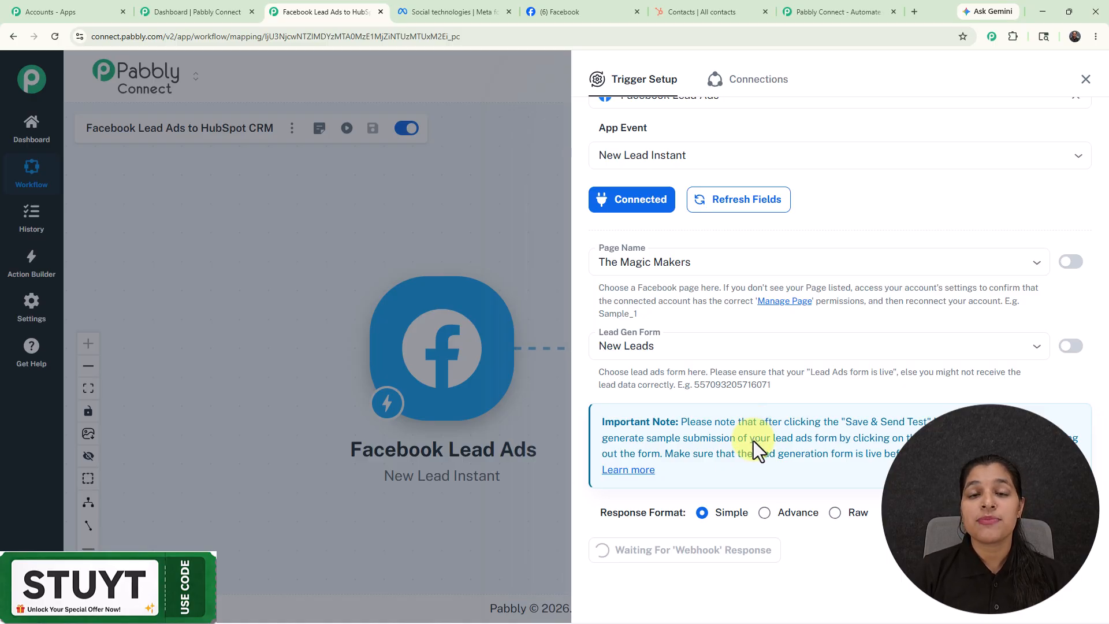
Step: Switch to Meta for Developers and open the Lead Ads RTU Debug Tool from its developer tools
left_click(449, 14)
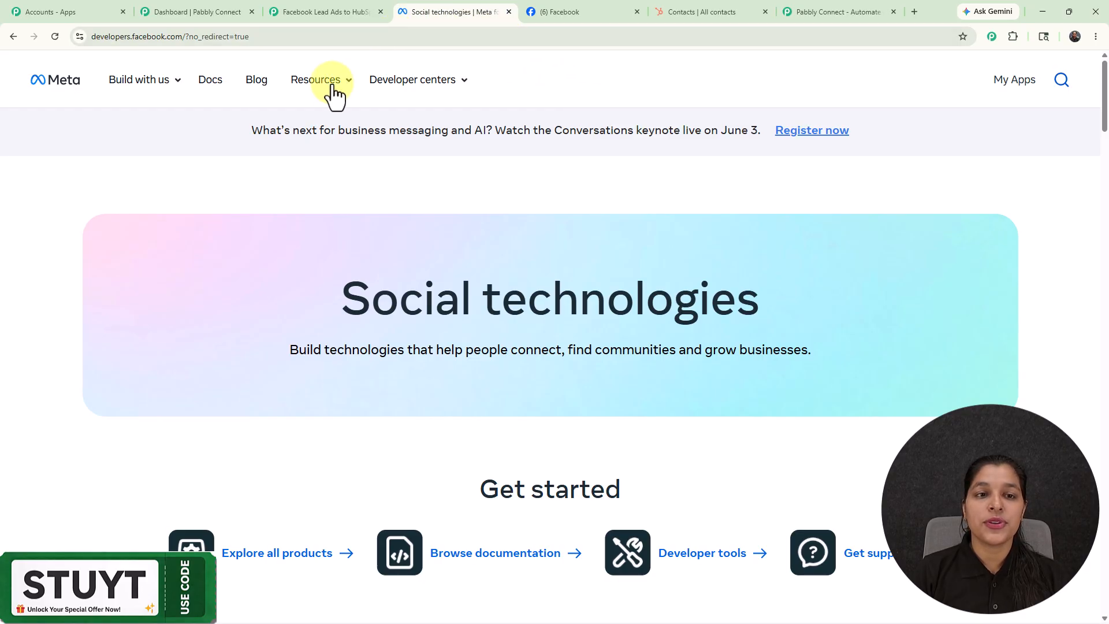
left_click(333, 94)
left_click(194, 199)
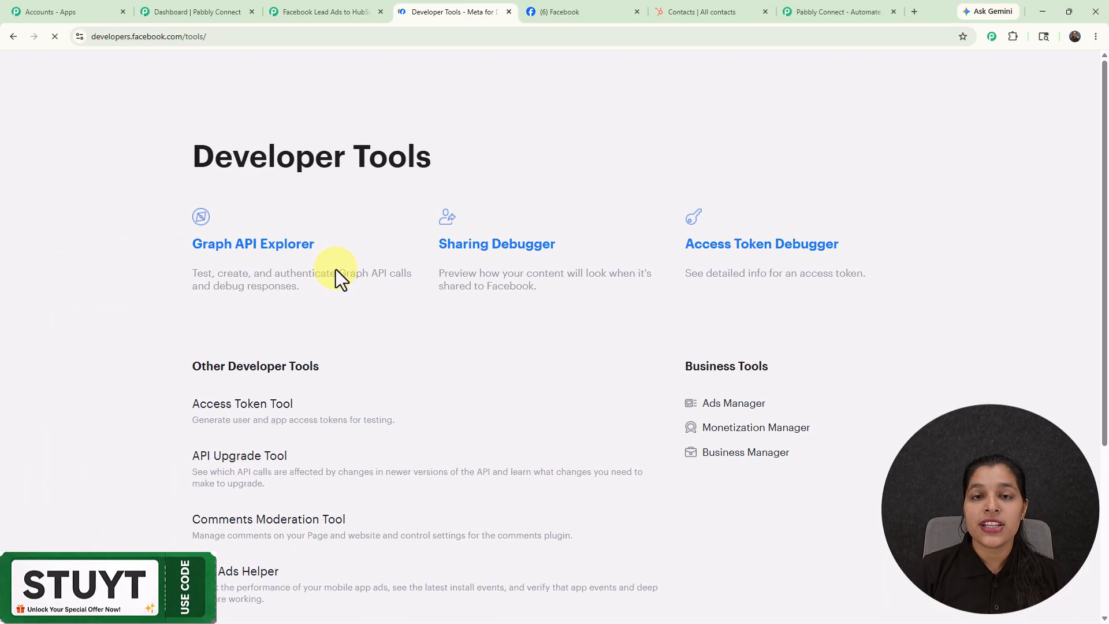
scroll(335, 275, "down", 5)
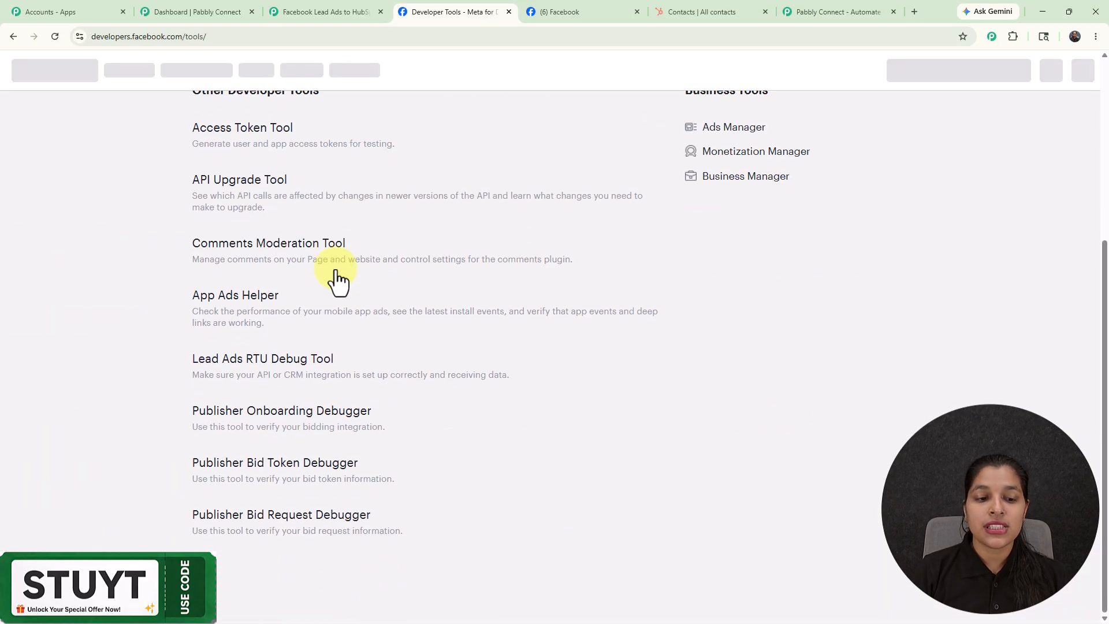
left_click(283, 368)
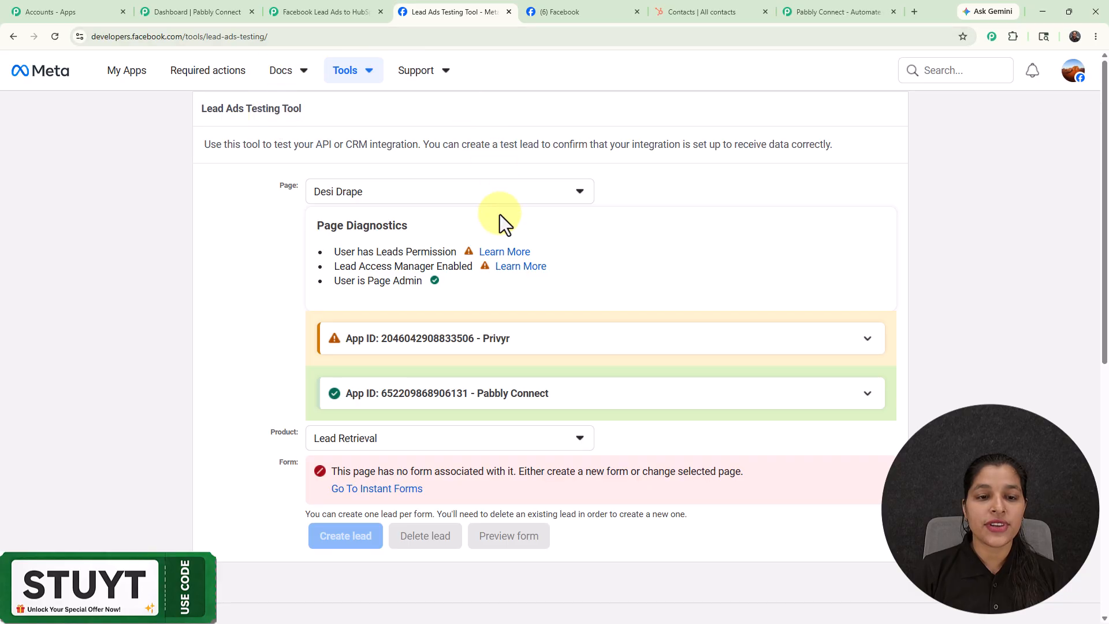
Step: Set the testing tool's page to The Magic Makers and delete the existing test lead of the New Leads form
left_click(419, 193)
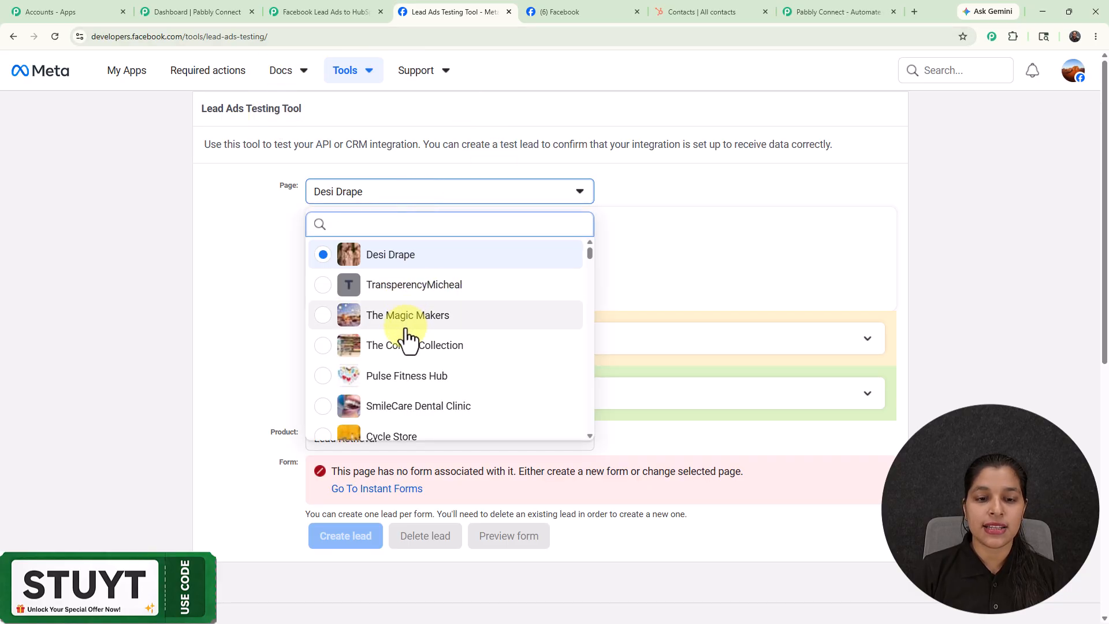
left_click(408, 334)
scroll(275, 341, "down", 4)
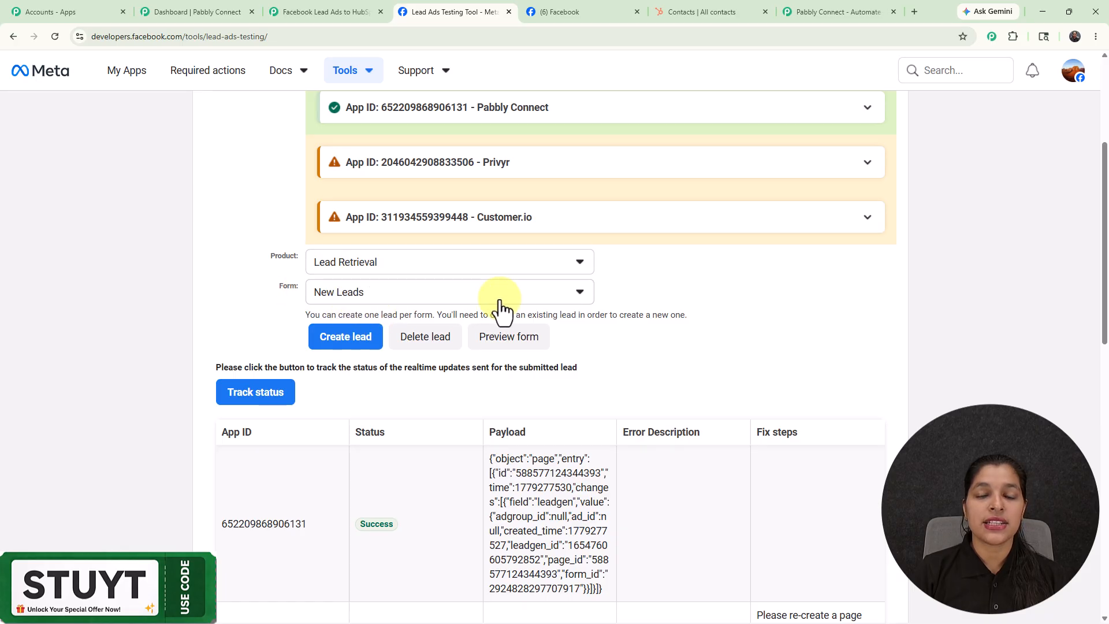
left_click(430, 340)
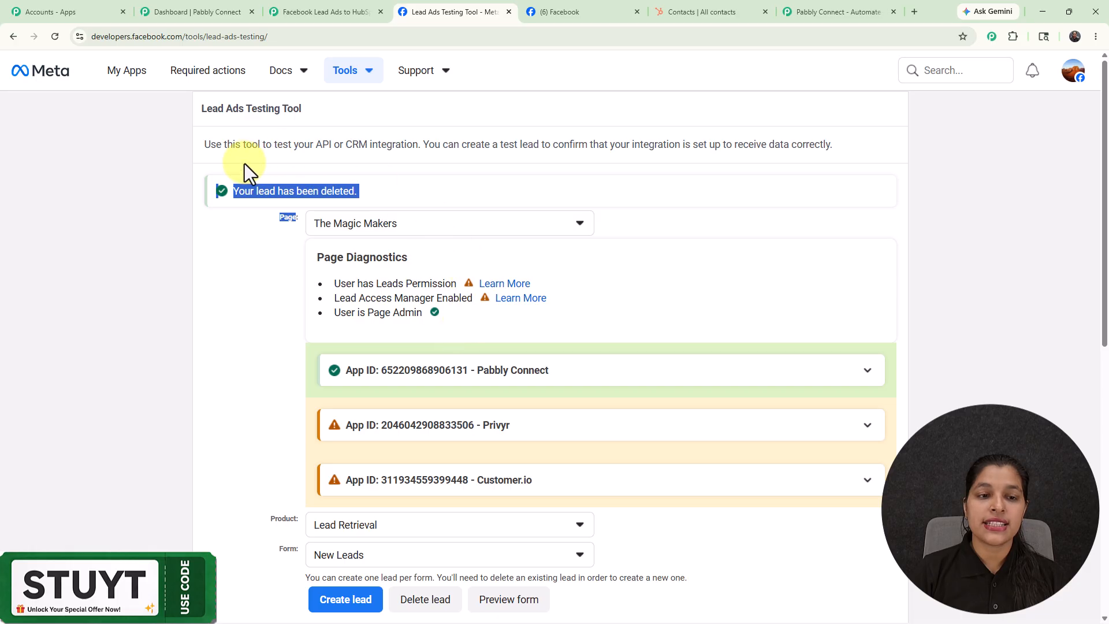
left_click(257, 270)
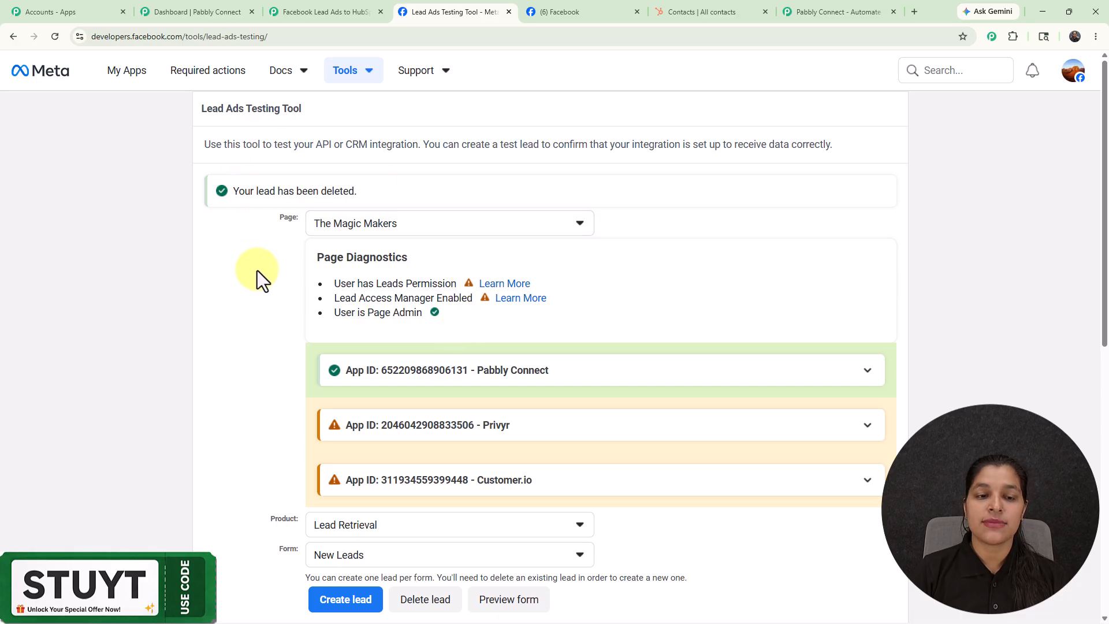
Step: Preview the New Leads form and remove "newlead" from the start of the contact's email
scroll(258, 271, "down", 4)
left_click(501, 375)
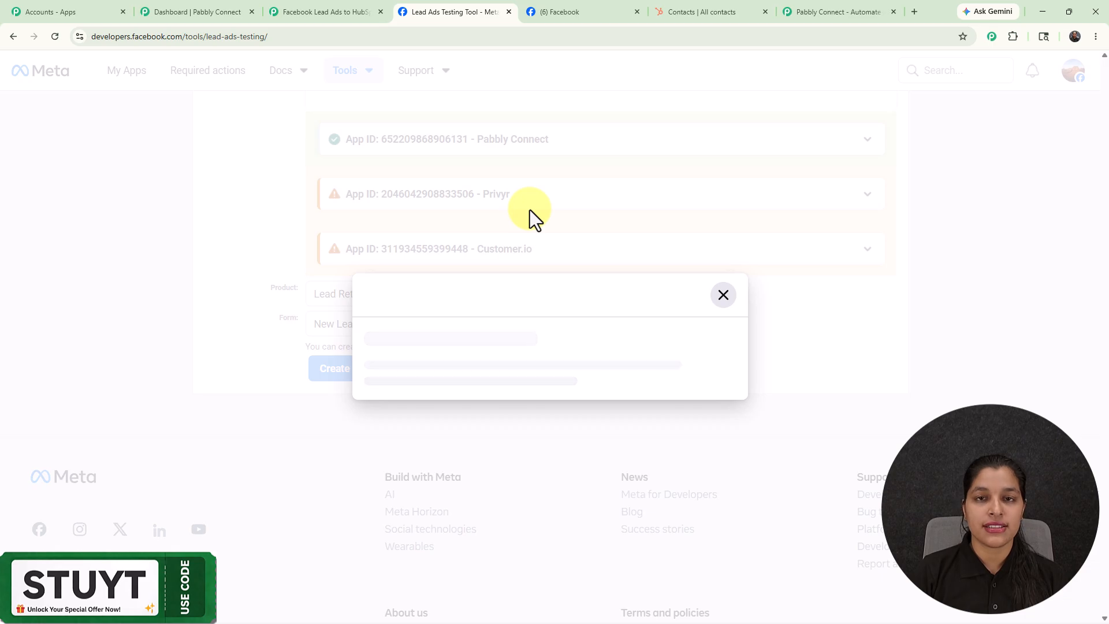
scroll(529, 210, "down", 1)
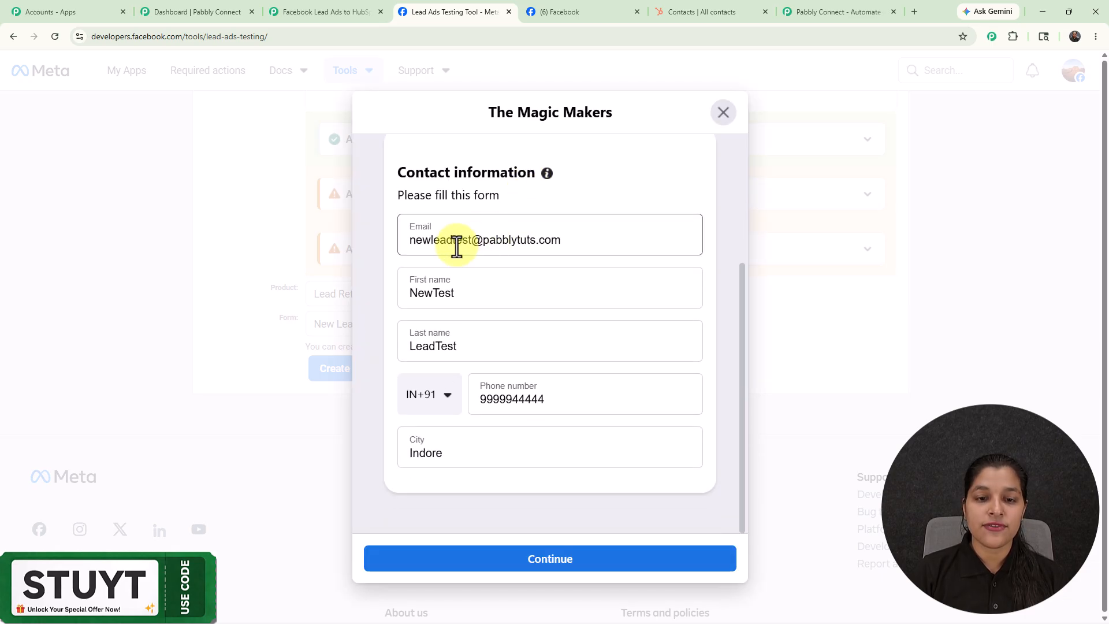
left_click_drag(451, 239, 326, 248)
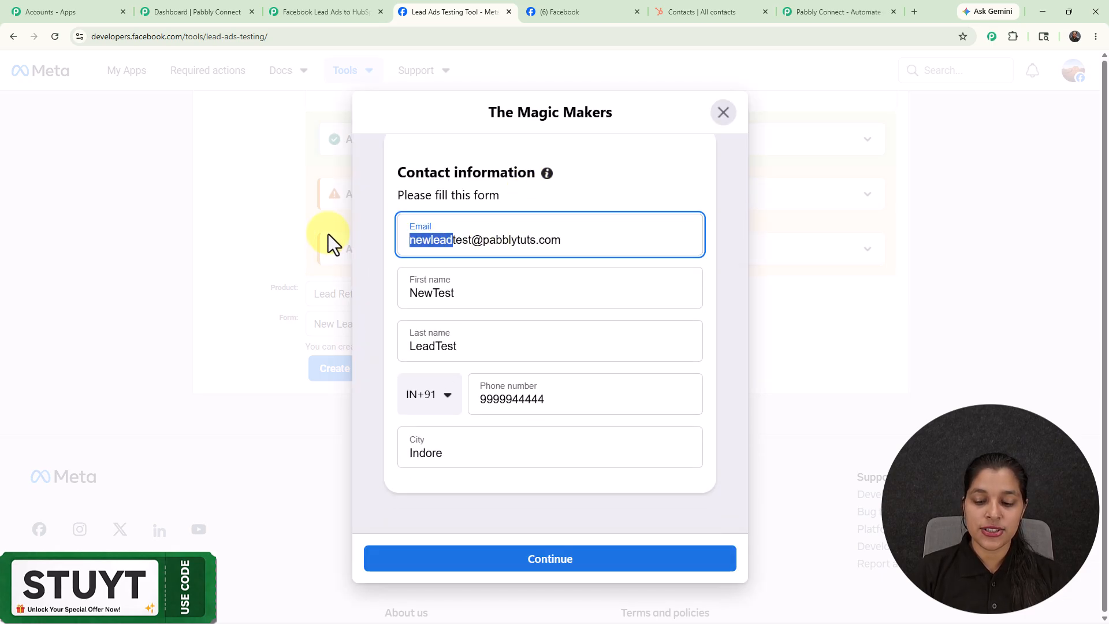
key("BackSpace")
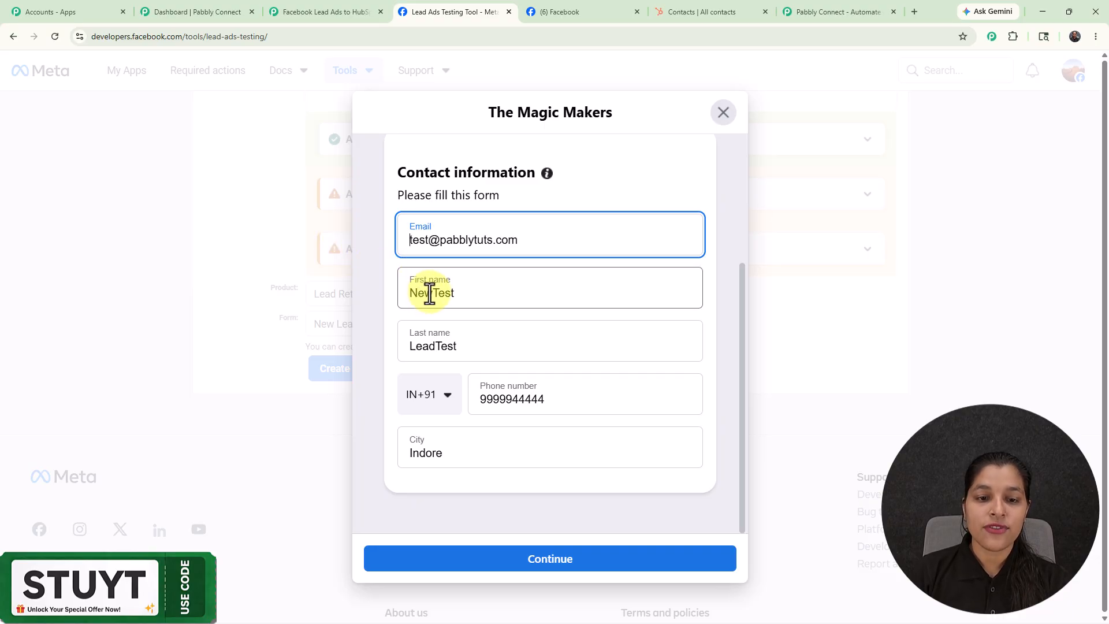
Step: Remove "New" from the first name and "Test" from the last name, then submit the test lead
left_click_drag(432, 293, 347, 297)
key("BackSpace")
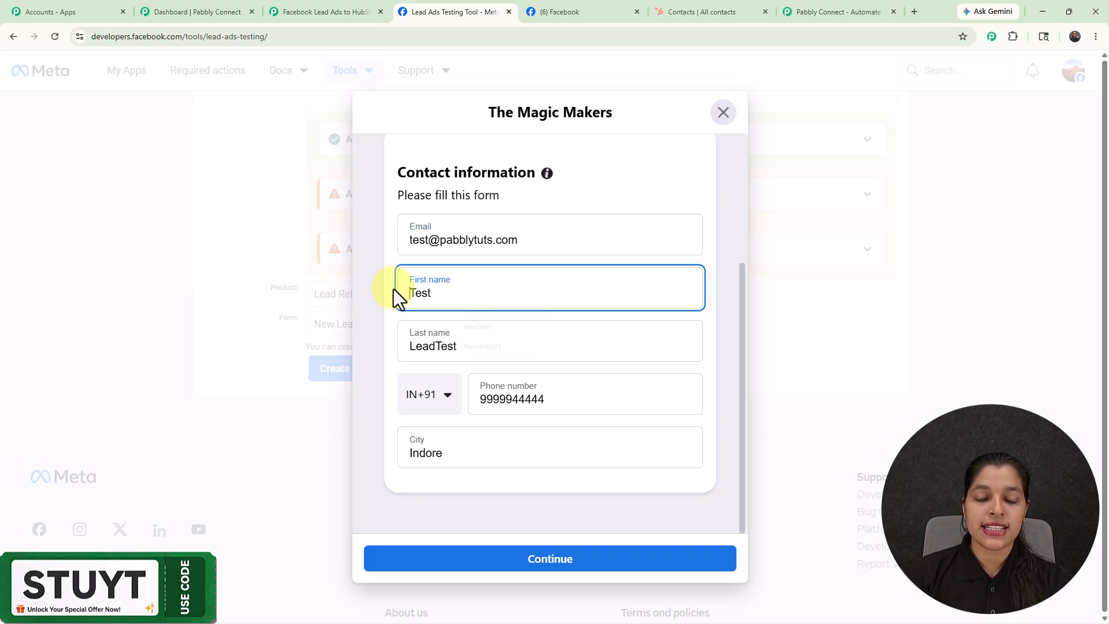
left_click_drag(465, 346, 438, 346)
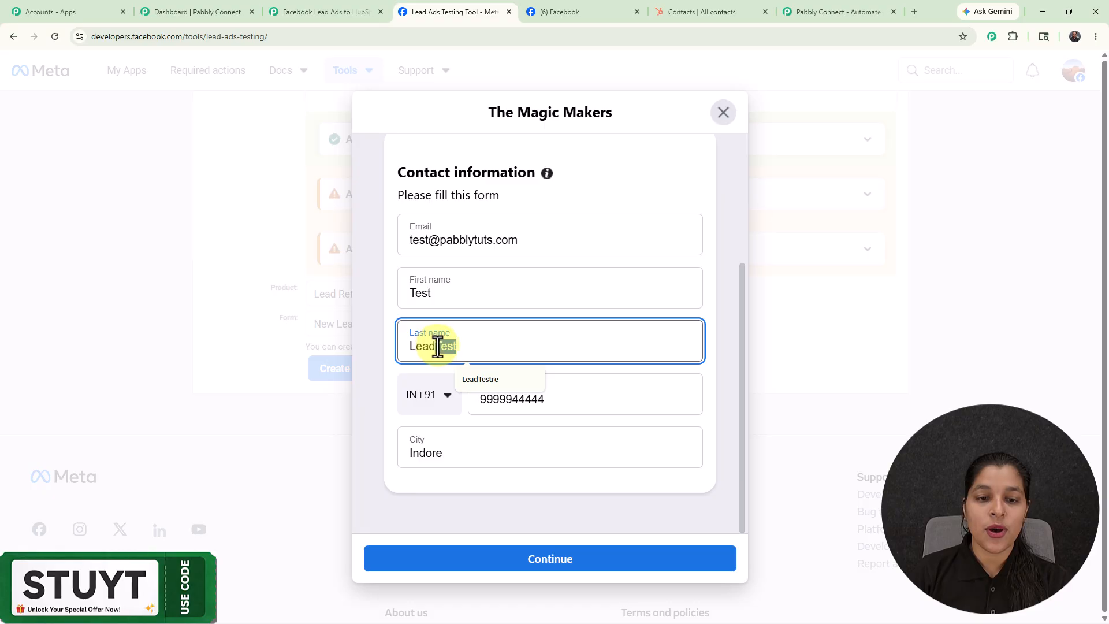
key("BackSpace")
left_click(586, 143)
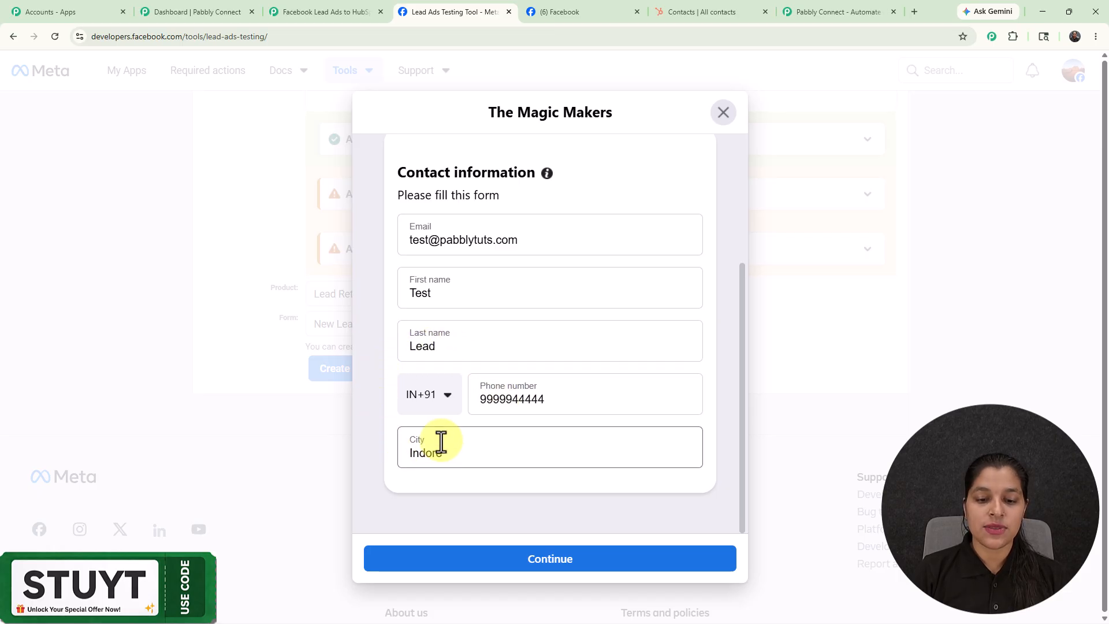
left_click(574, 560)
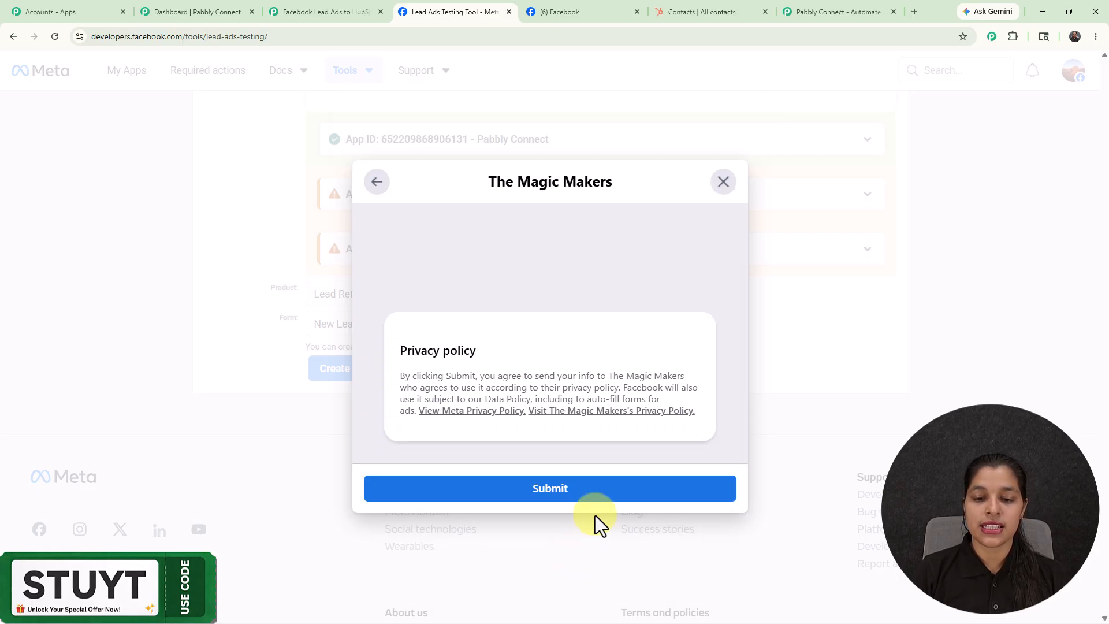
left_click(563, 501)
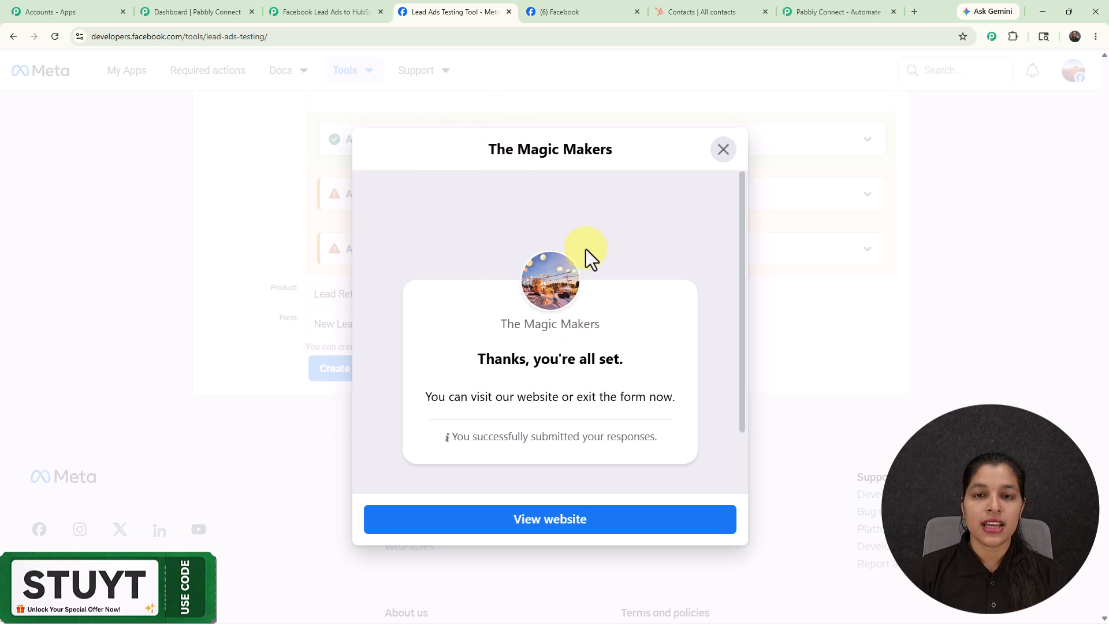
Step: Return to the Pabbly Connect workflow, review the test lead data captured by the Facebook trigger, and close the trigger setup
left_click(316, 5)
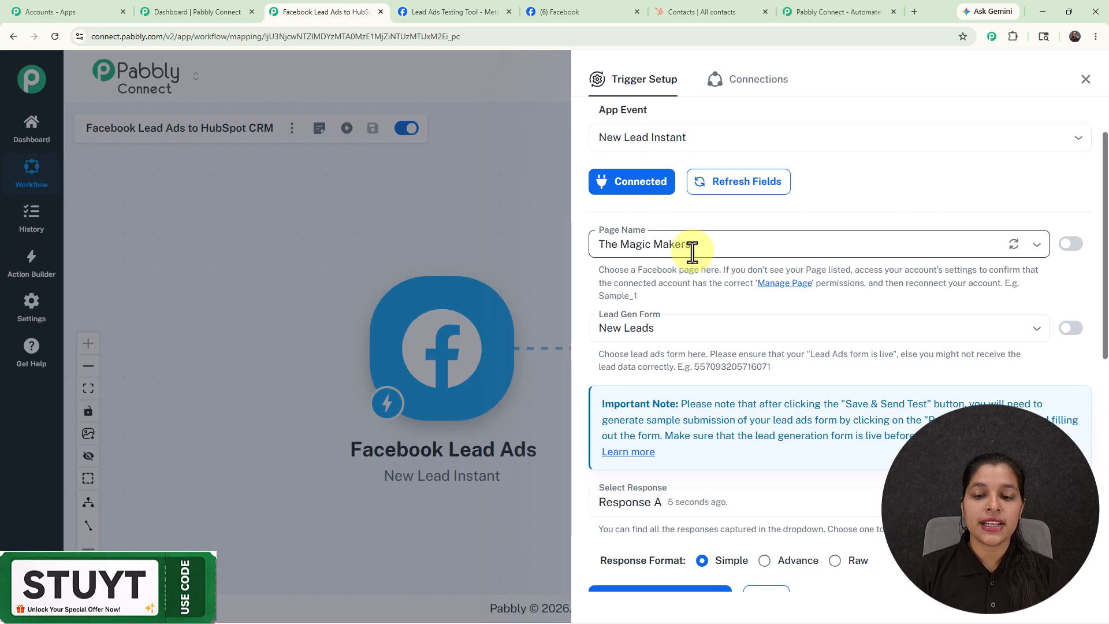
scroll(696, 251, "down", 7)
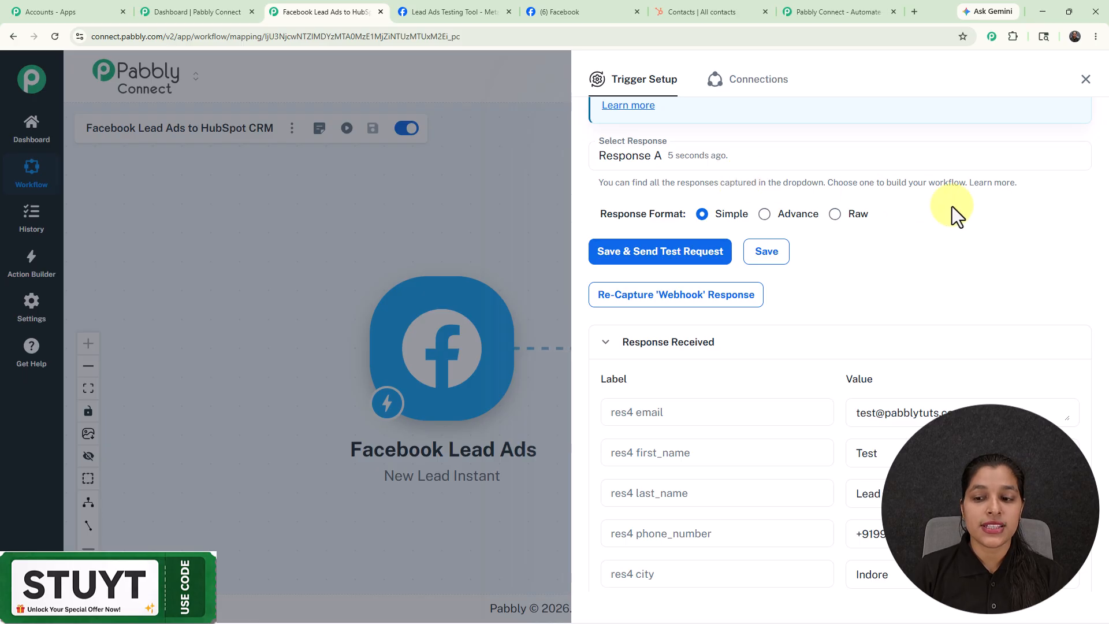
scroll(954, 211, "down", 3)
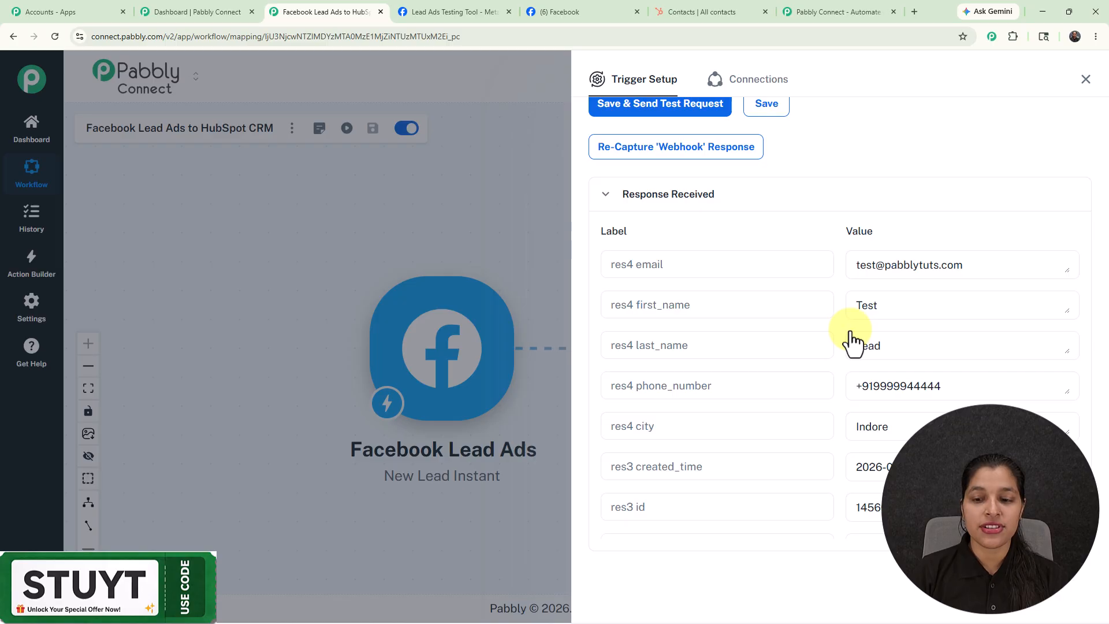
scroll(852, 341, "down", 5)
left_click(850, 334)
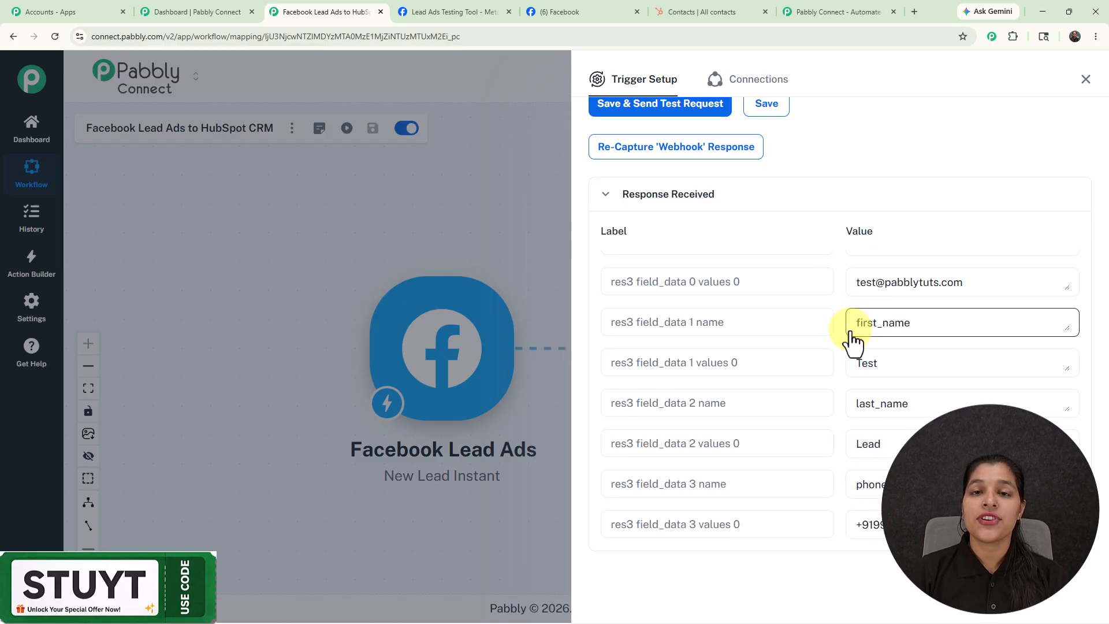
scroll(851, 335, "up", 5)
left_click(850, 331)
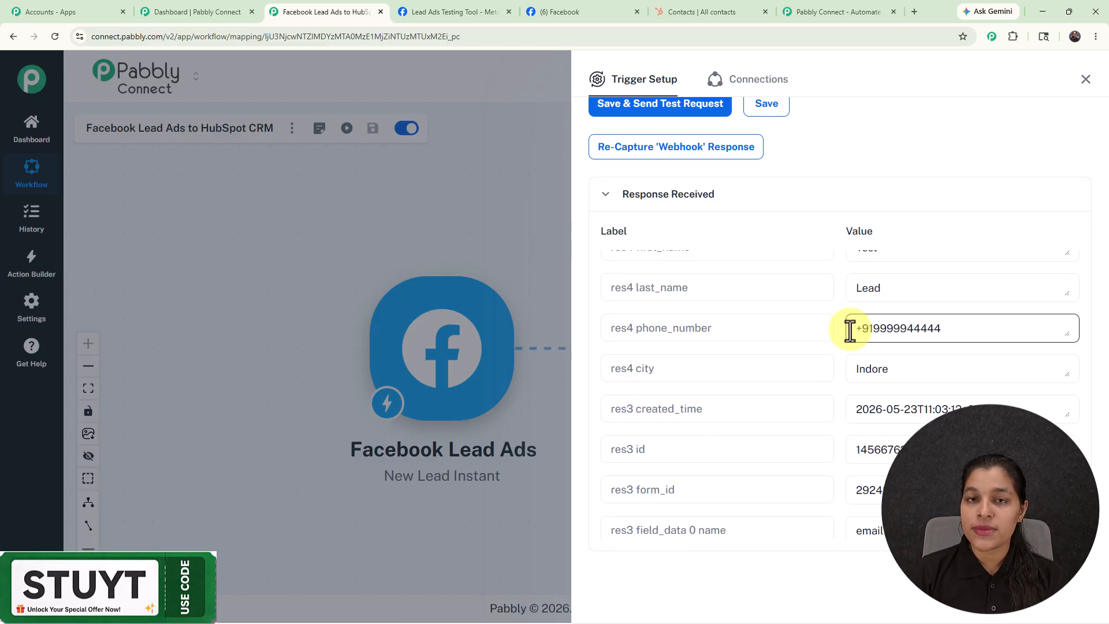
scroll(849, 330, "up", 1)
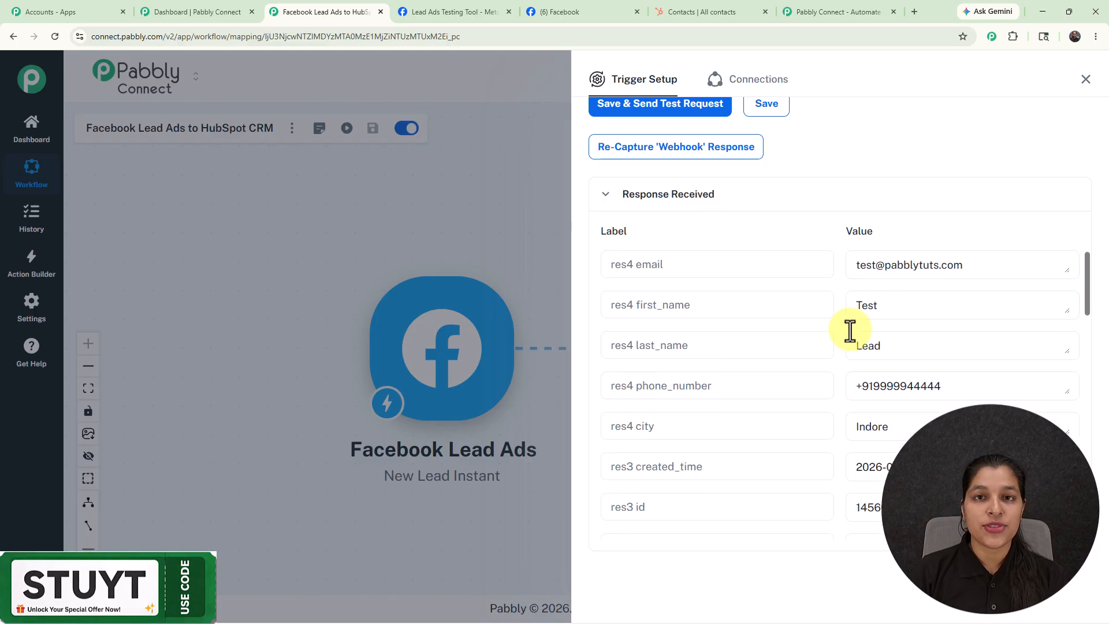
left_click(1076, 89)
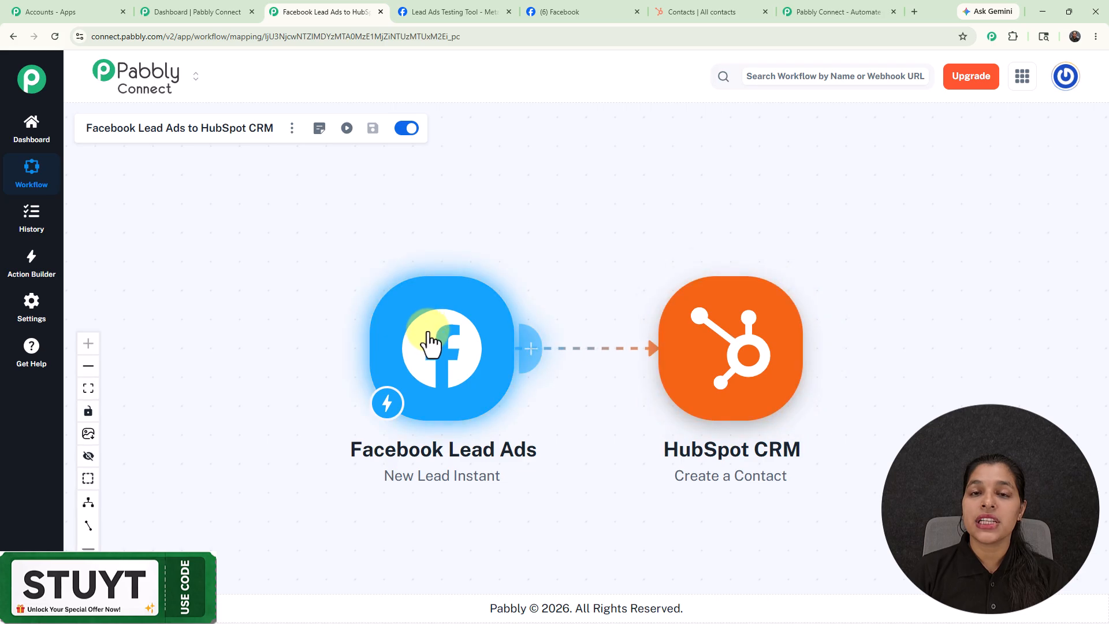
Step: Add a new HubSpot CRM connection to the Create a Contact action, authorizing it with the Pabbly Tuts account
left_click(750, 393)
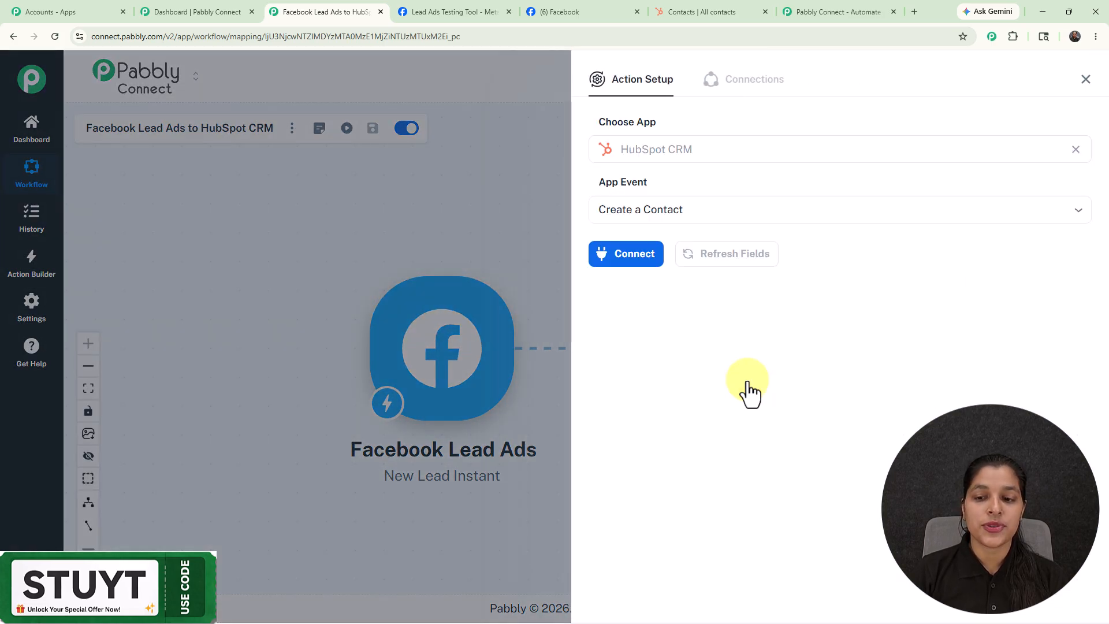
left_click(634, 259)
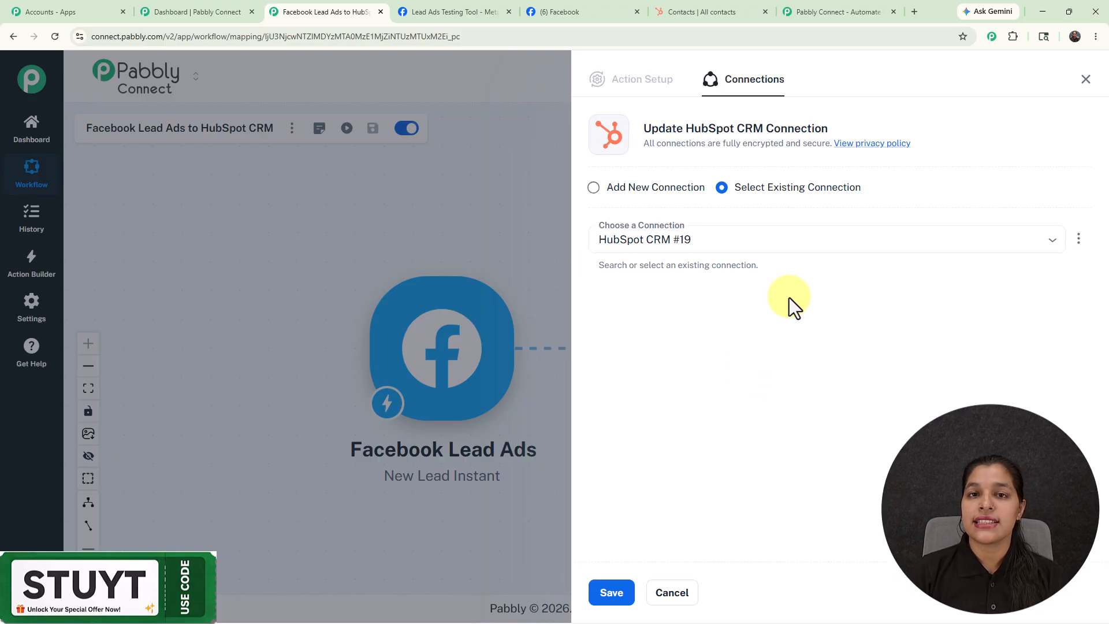
left_click(600, 193)
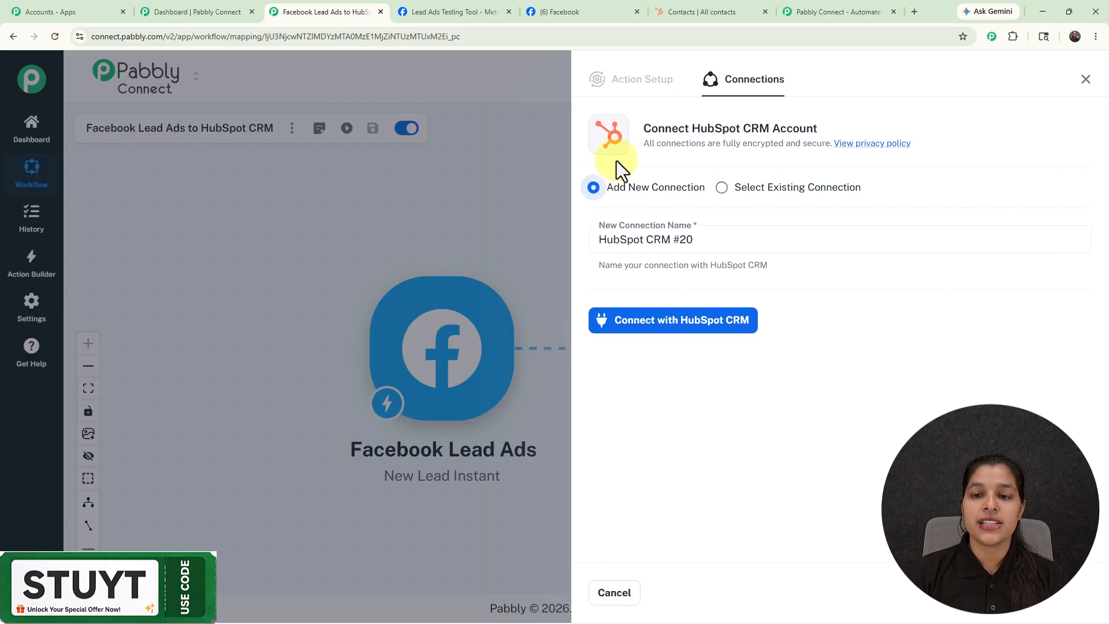
left_click(666, 324)
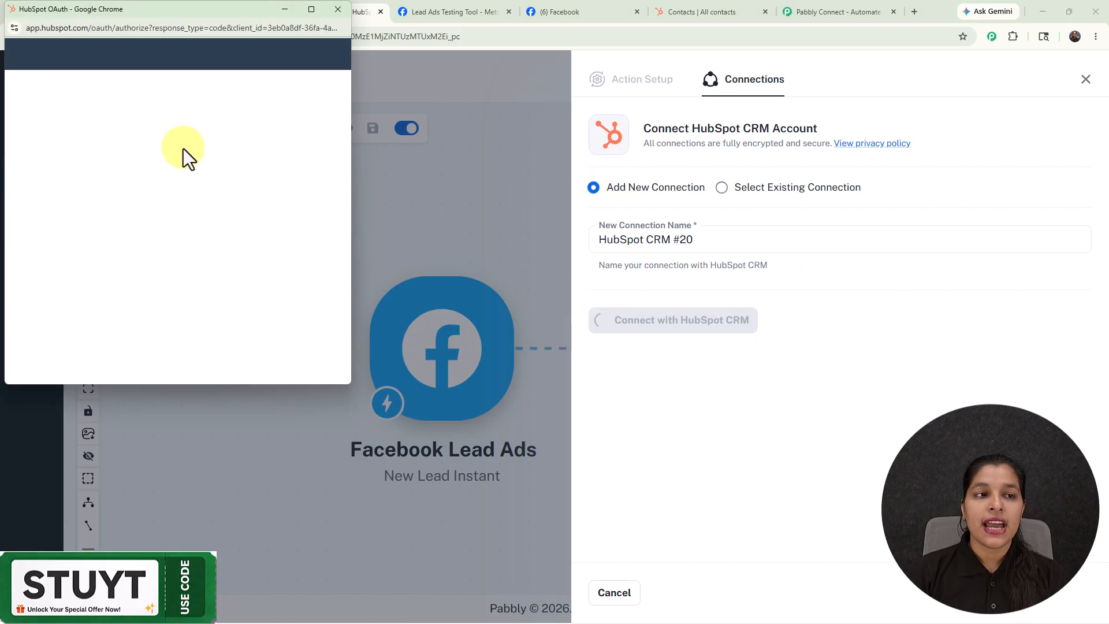
scroll(194, 175, "down", 2)
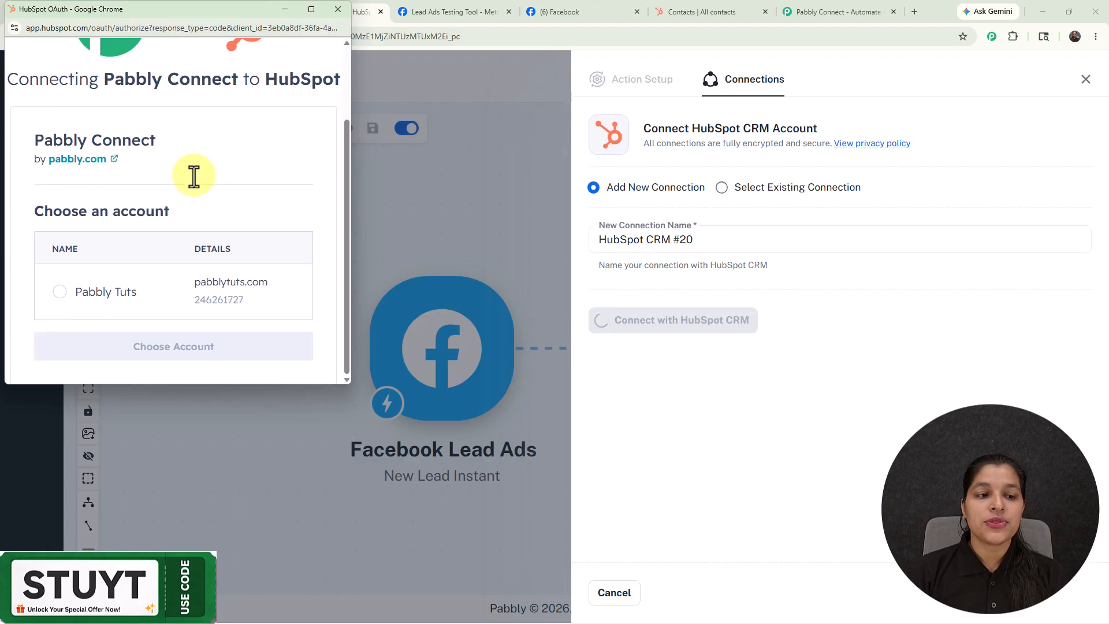
left_click(58, 291)
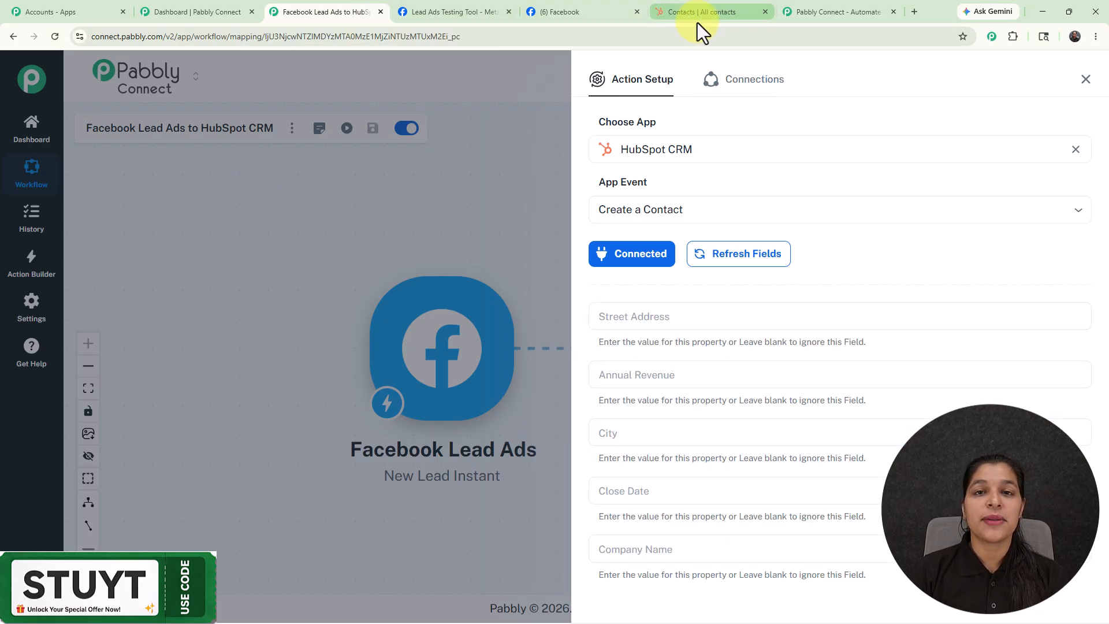
Step: Map the HubSpot contact's Email field to "res4 email" from the Facebook Lead Ads: New Lead Instant data
scroll(709, 168, "down", 2)
scroll(718, 201, "down", 8)
scroll(718, 226, "up", 9)
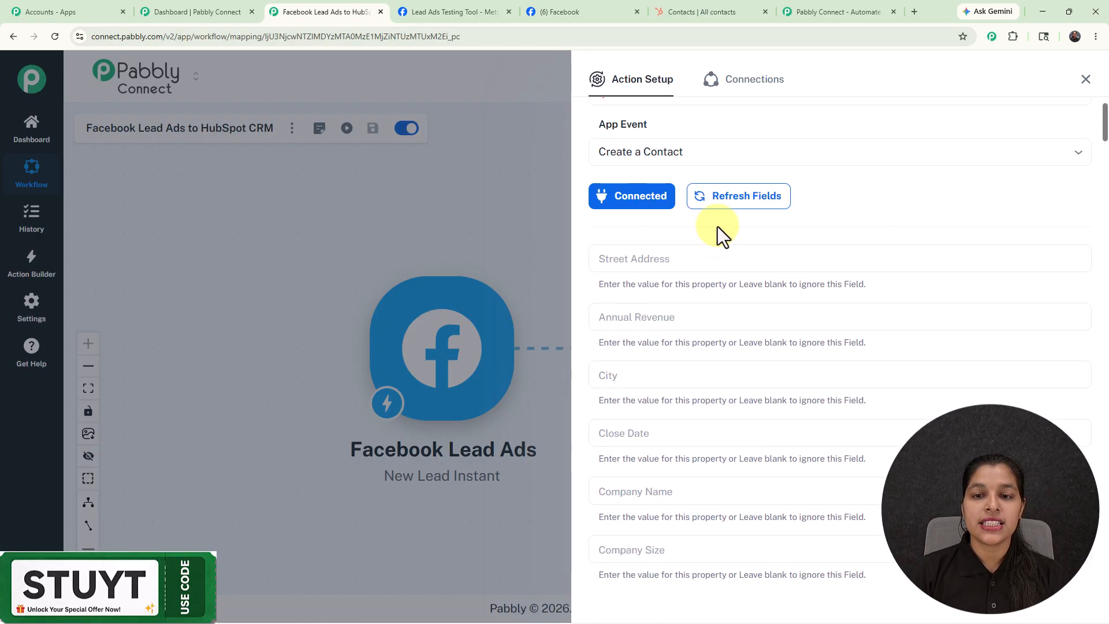
scroll(717, 226, "up", 1)
scroll(717, 226, "down", 4)
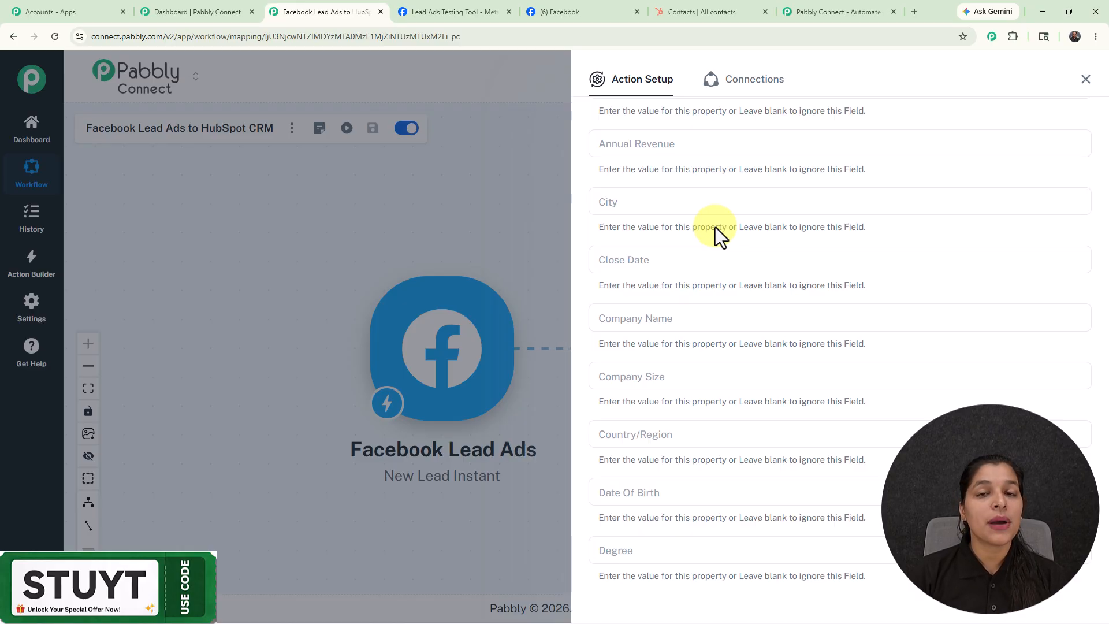
scroll(715, 227, "down", 6)
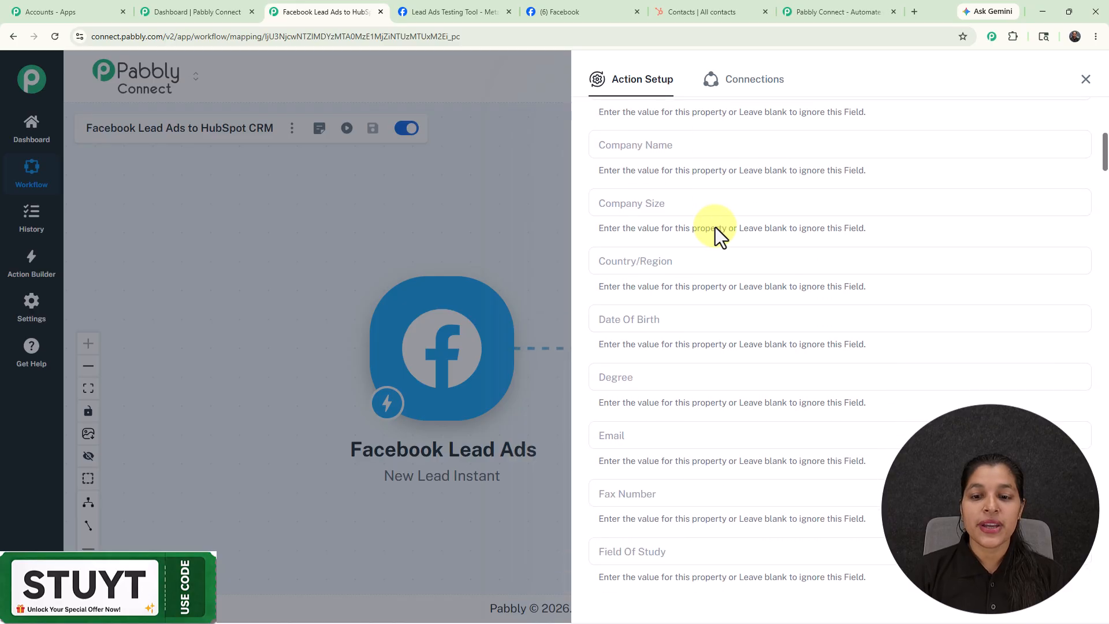
left_click(669, 263)
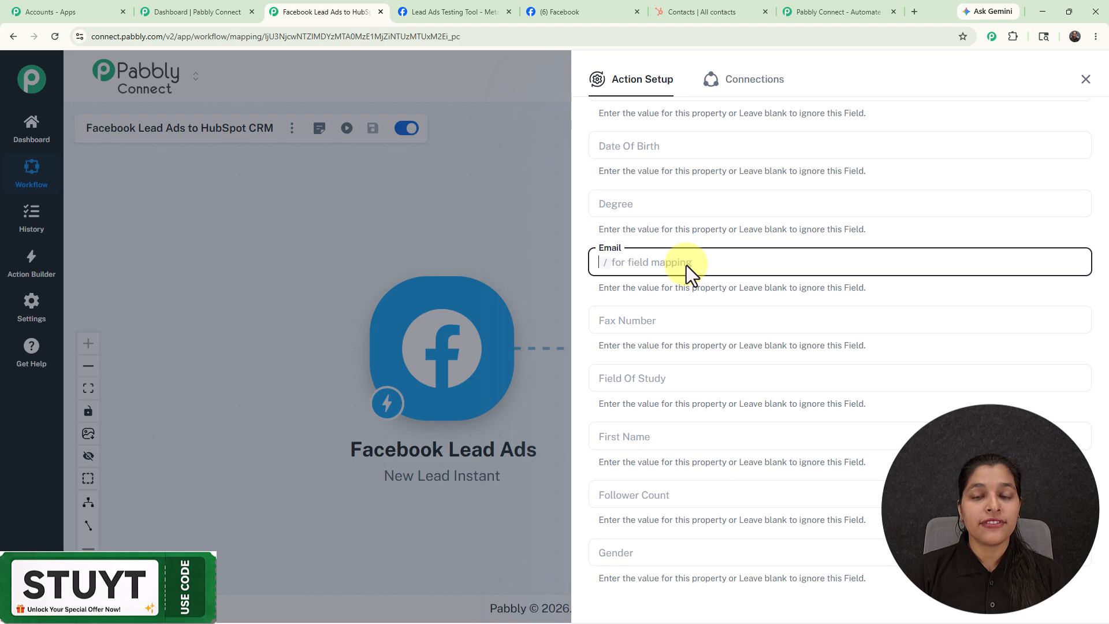
type("/")
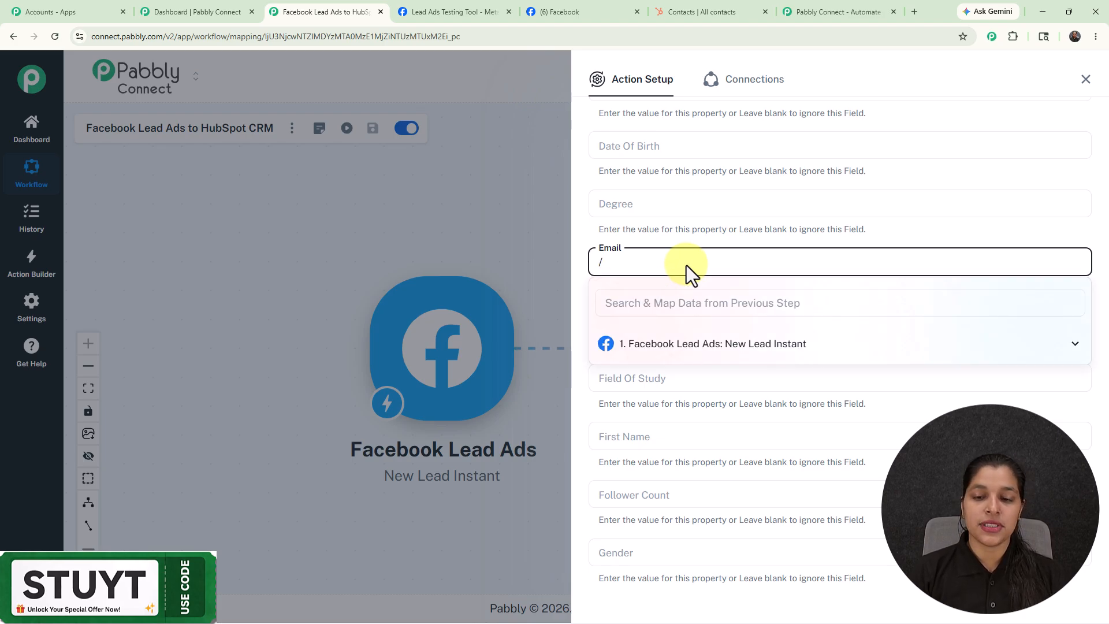
left_click(700, 346)
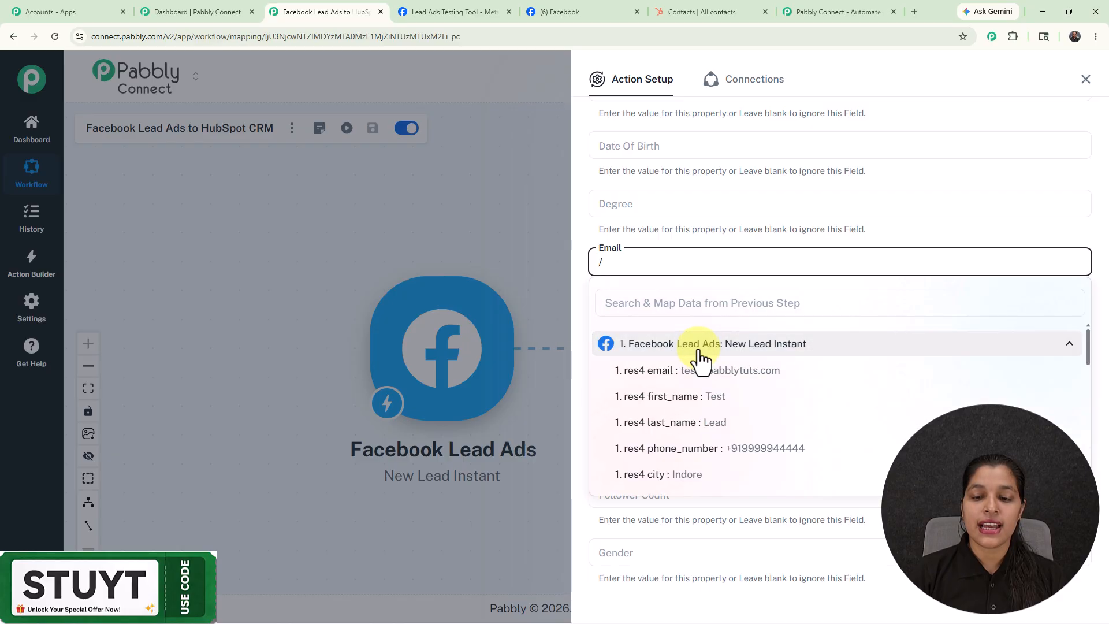
left_click(727, 373)
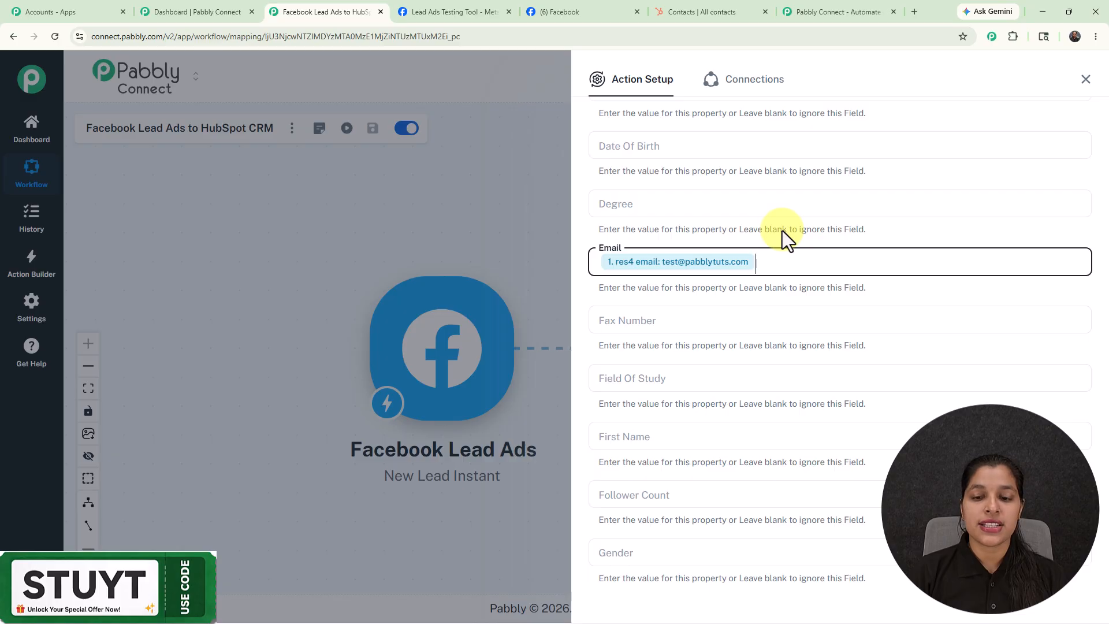
Step: Map the First Name field to "res4 first_name" from the Facebook Lead Ads data
scroll(784, 232, "down", 3)
left_click(687, 268)
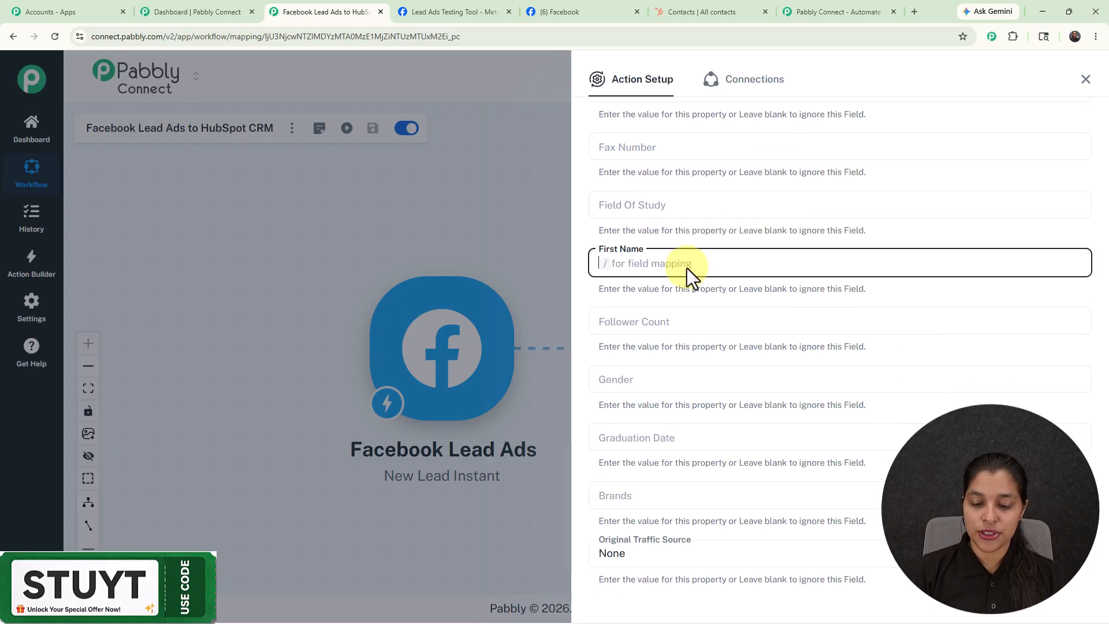
type("/")
left_click(687, 347)
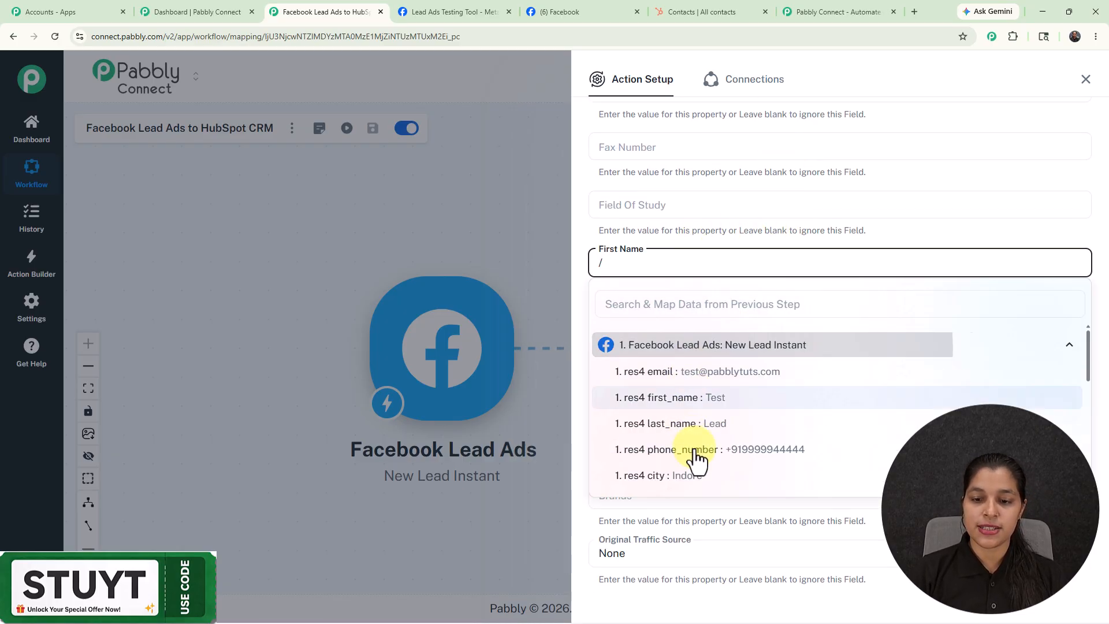
left_click(693, 399)
Step: Find the Last Name field and map it to "res4 last_name" from the Facebook Lead Ads data
scroll(661, 297, "down", 5)
scroll(660, 297, "down", 20)
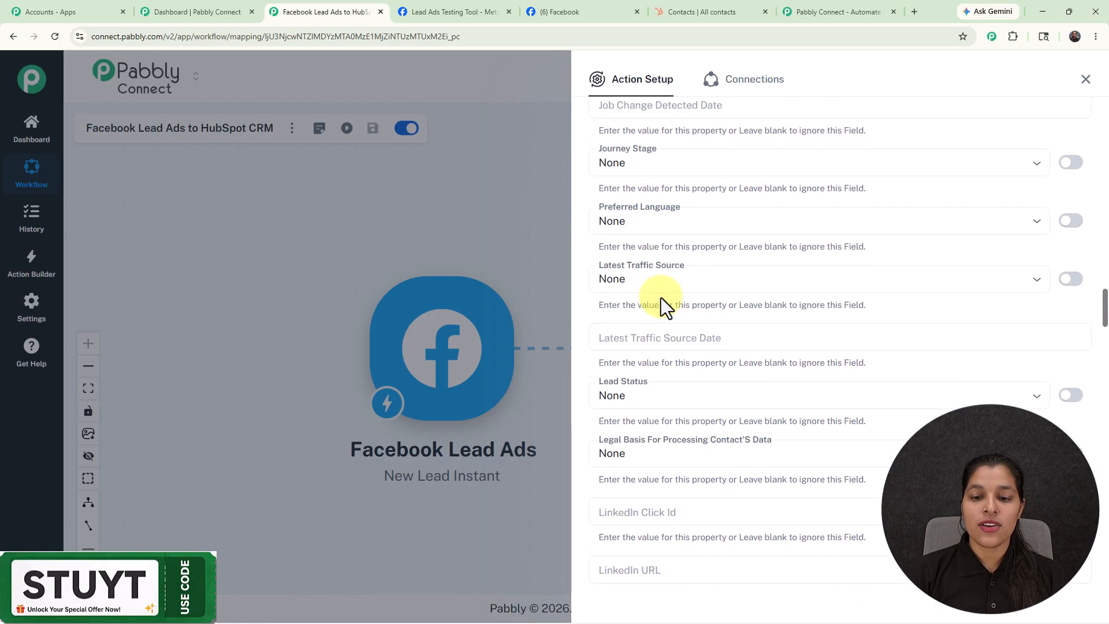
scroll(661, 297, "down", 20)
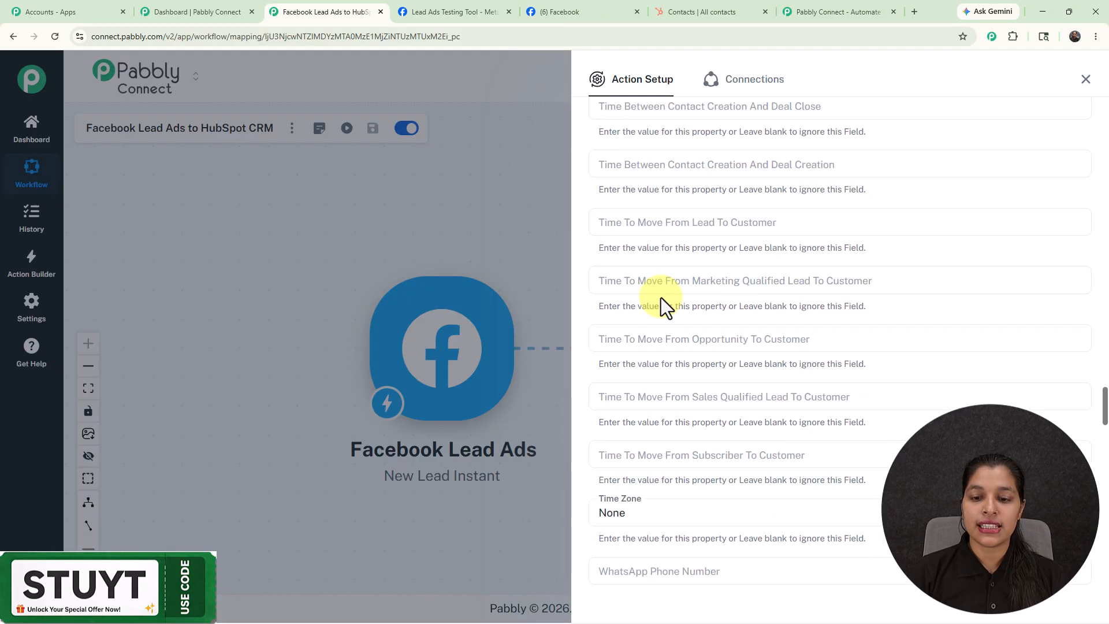
scroll(661, 297, "down", 12)
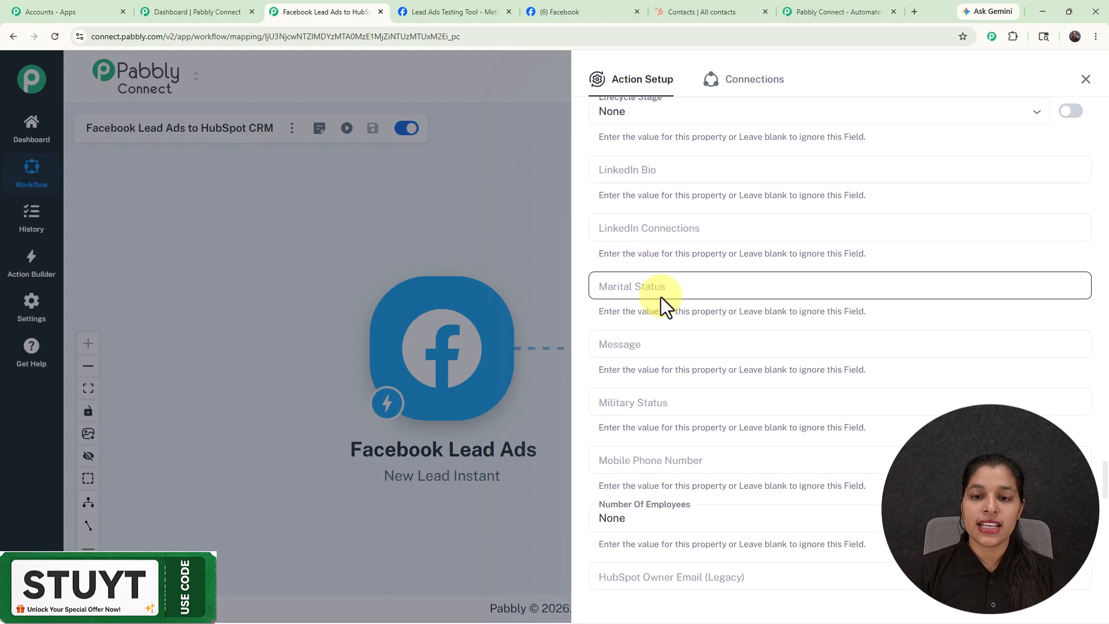
scroll(661, 297, "down", 3)
scroll(661, 297, "down", 4)
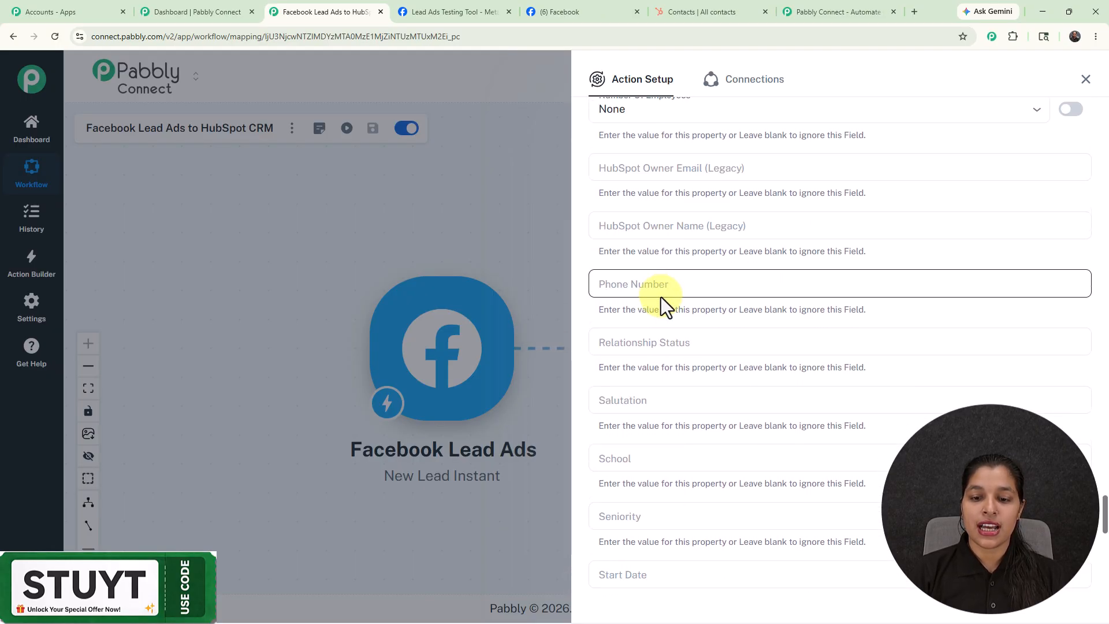
scroll(661, 297, "down", 4)
scroll(637, 237, "up", 20)
left_click(635, 169)
type("/")
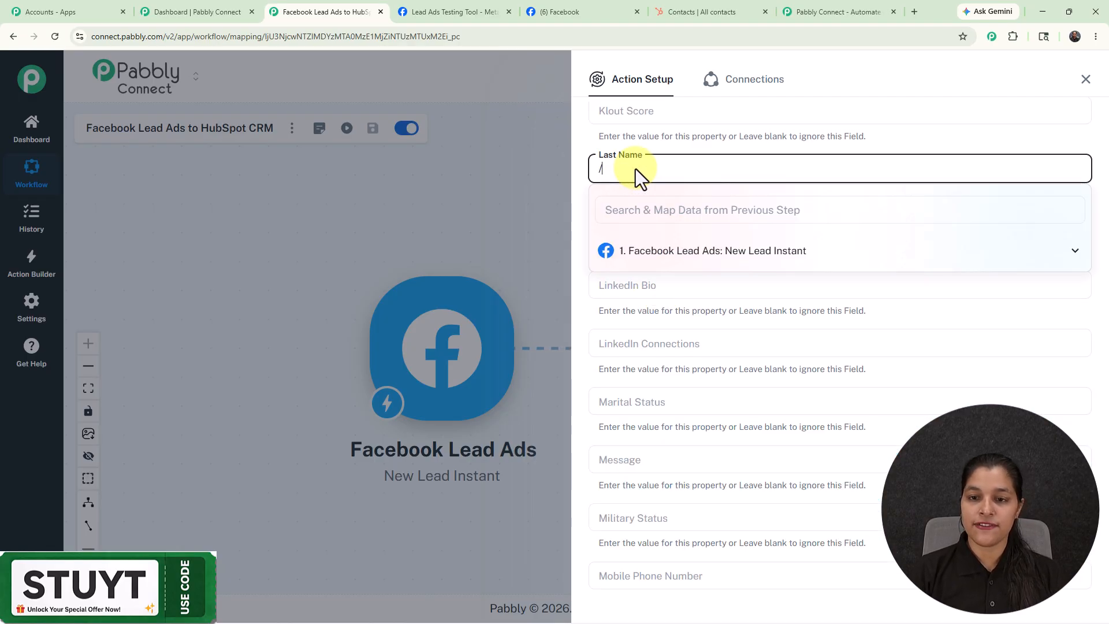
left_click(640, 257)
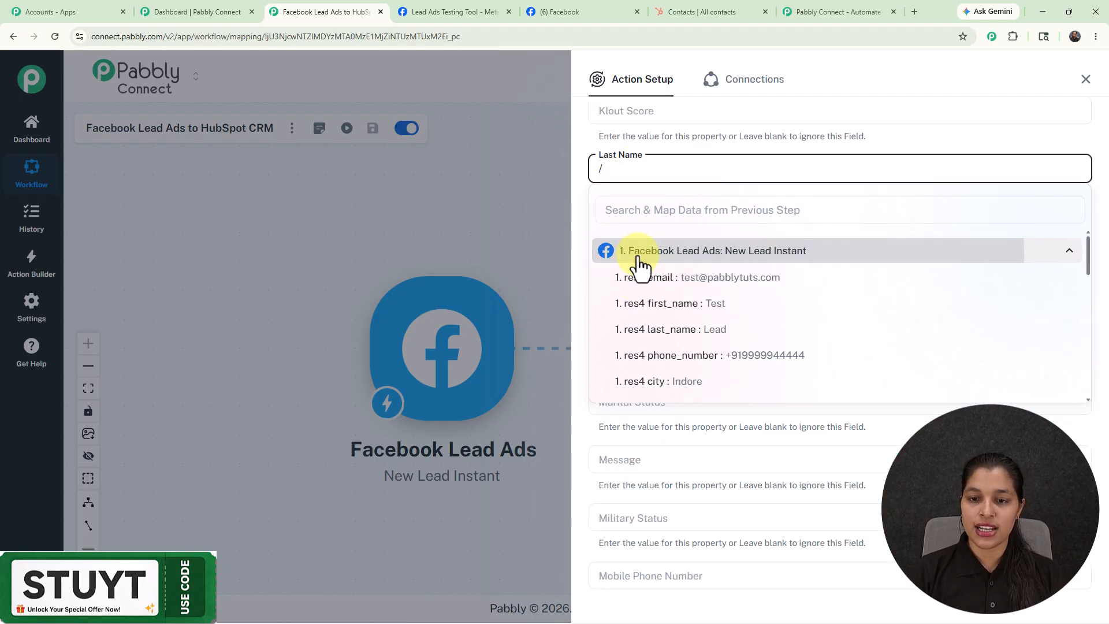
left_click(664, 329)
Step: Map the Mobile Phone Number field to "res4 phone_number" from the Facebook Lead Ads data
scroll(674, 275, "down", 1)
scroll(675, 275, "down", 1)
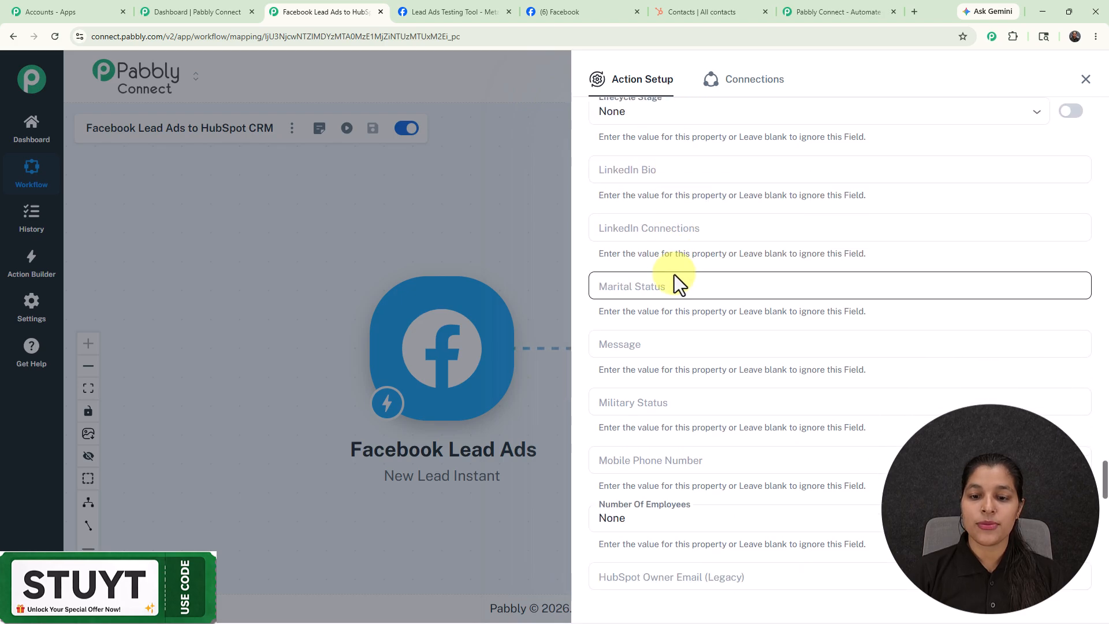
left_click(658, 468)
type("/")
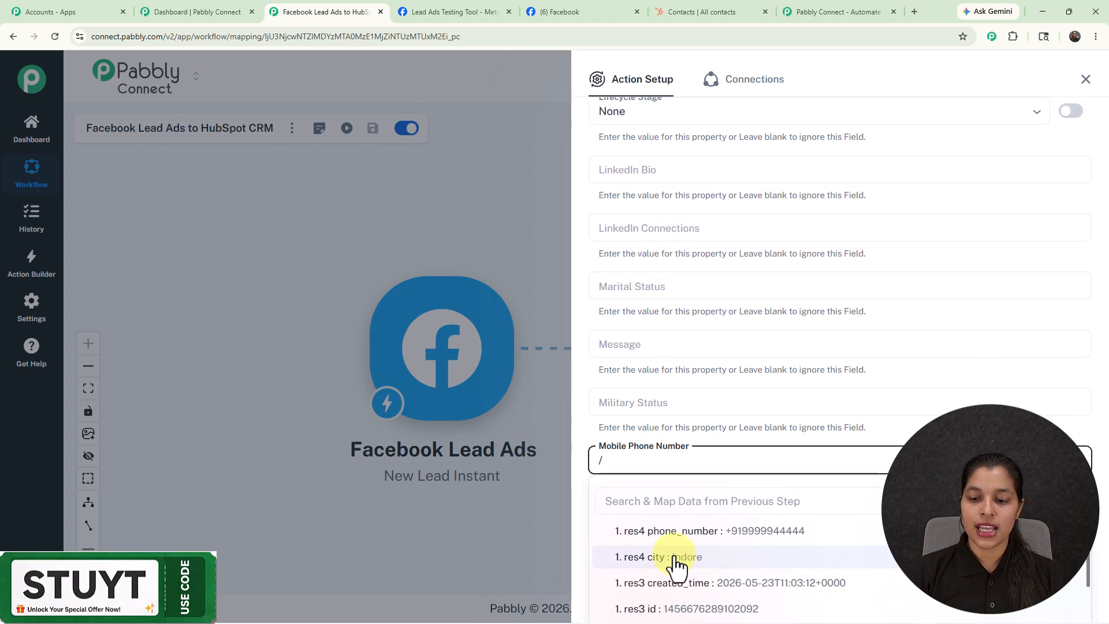
left_click(674, 539)
Step: Save the Create a Contact action and send a test request to HubSpot
scroll(663, 208, "down", 5)
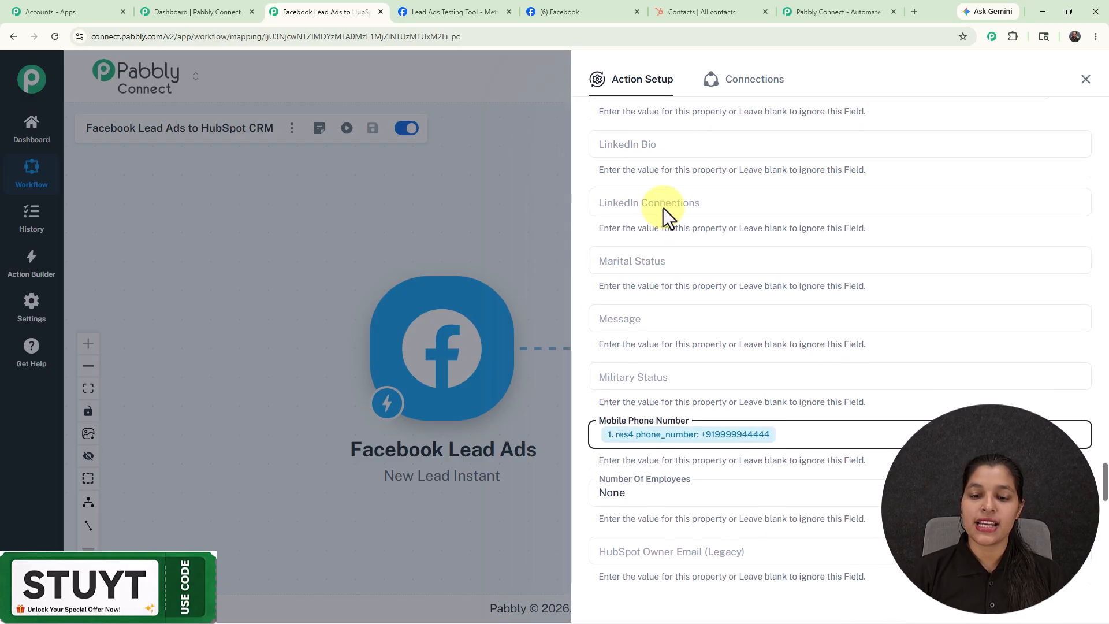
scroll(747, 287, "down", 10)
scroll(737, 313, "down", 3)
left_click(659, 531)
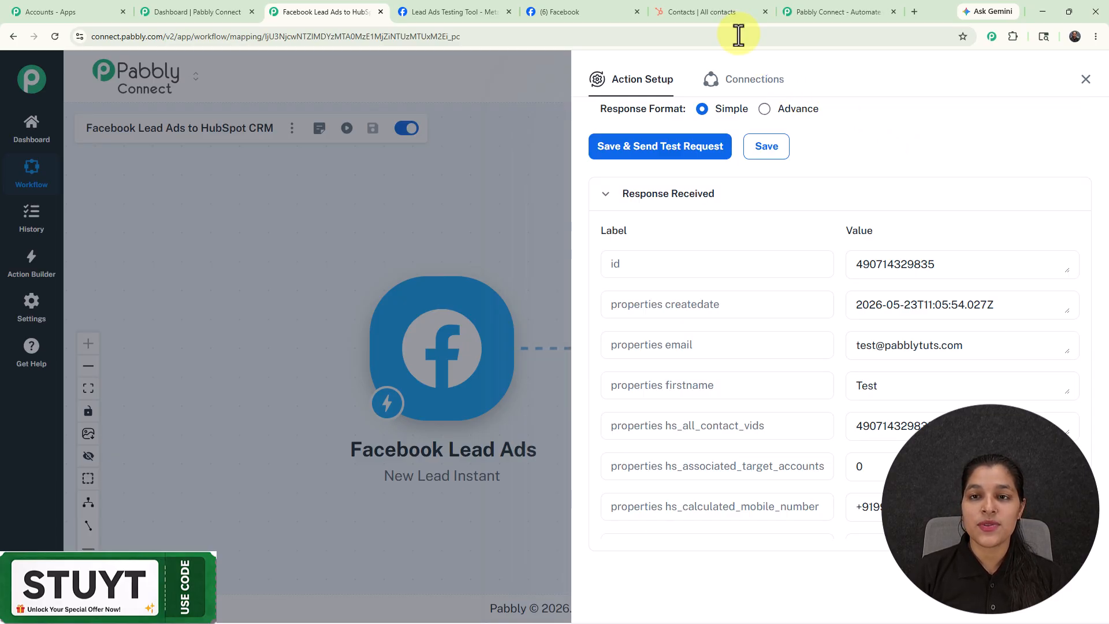
Step: Switch to HubSpot, refresh the Contacts list, and preview the new test lead's record to check its details
left_click(708, 15)
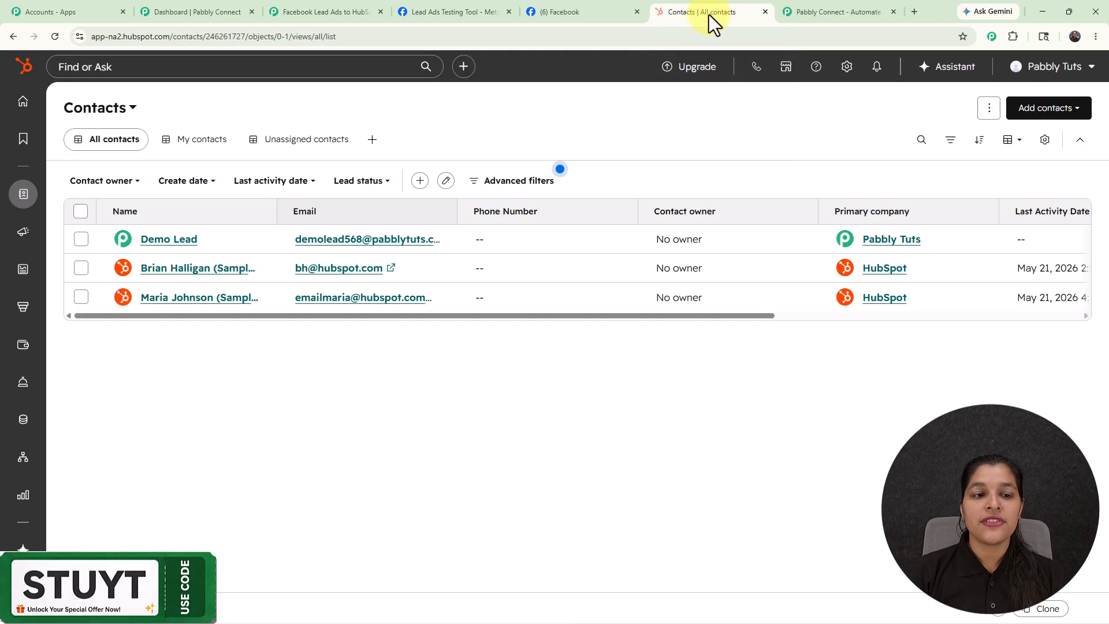
left_click(56, 37)
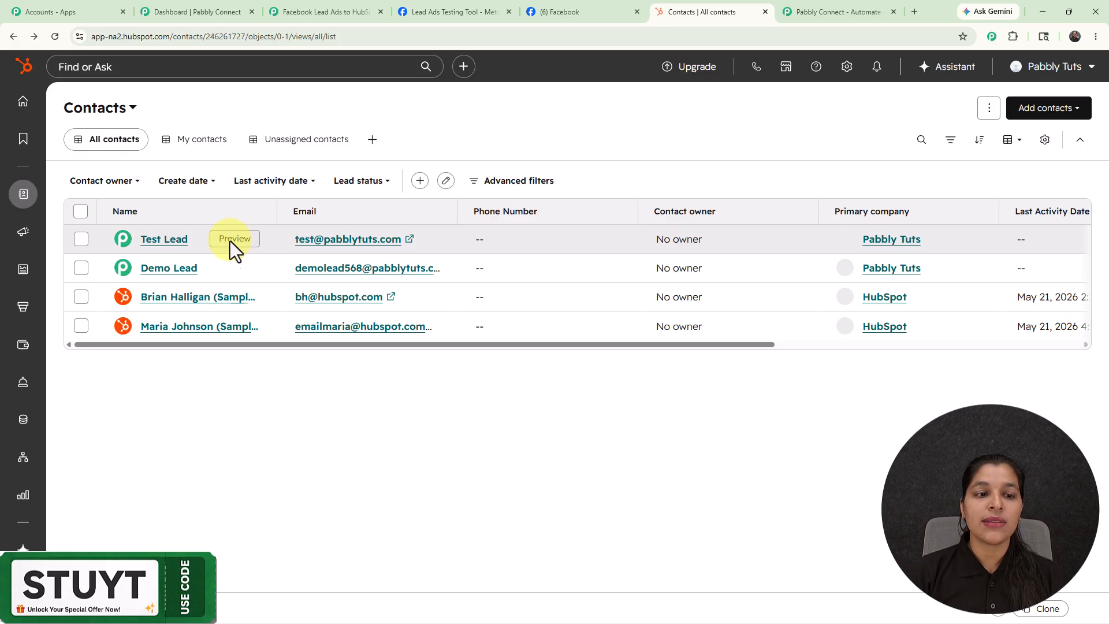
left_click(231, 239)
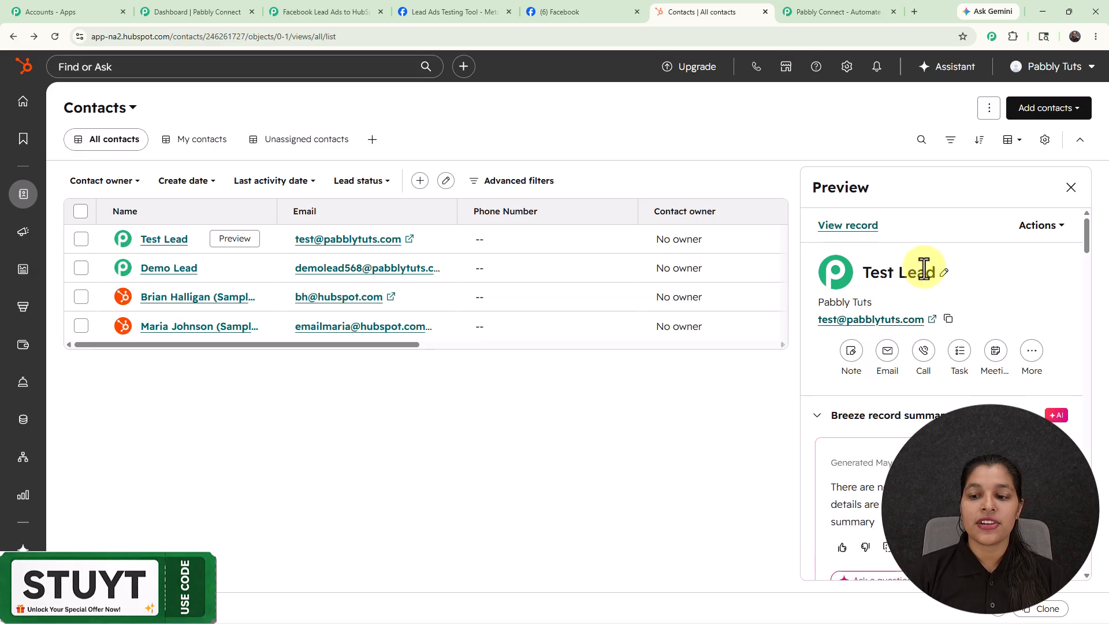
scroll(924, 268, "down", 4)
scroll(925, 268, "up", 3)
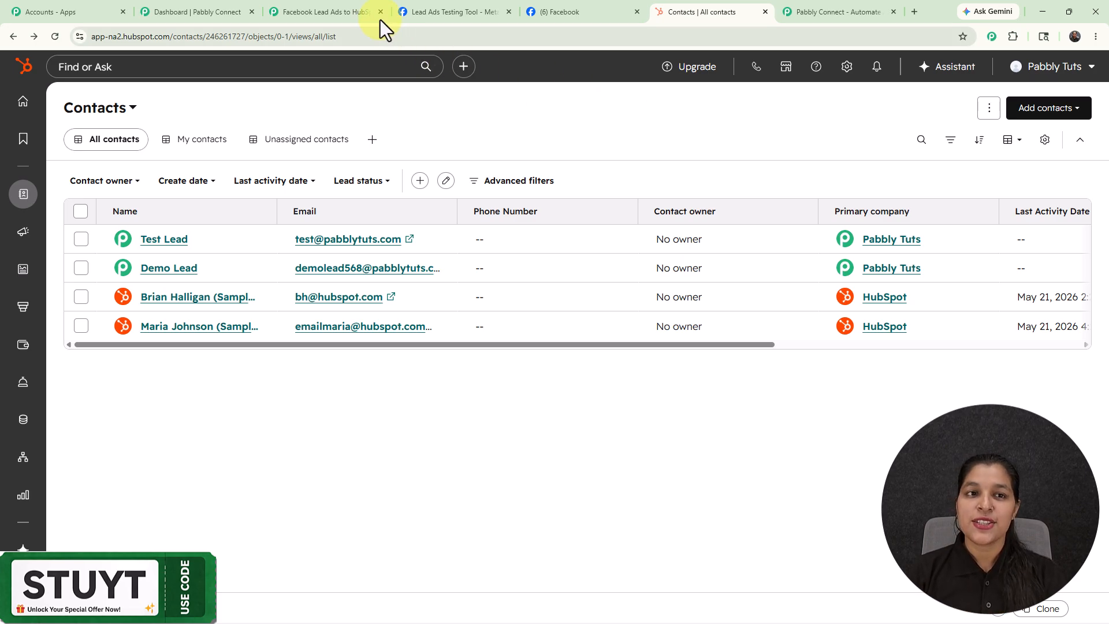
Step: Return to the Pabbly Connect workflow and close the HubSpot CRM action setup
left_click(334, 16)
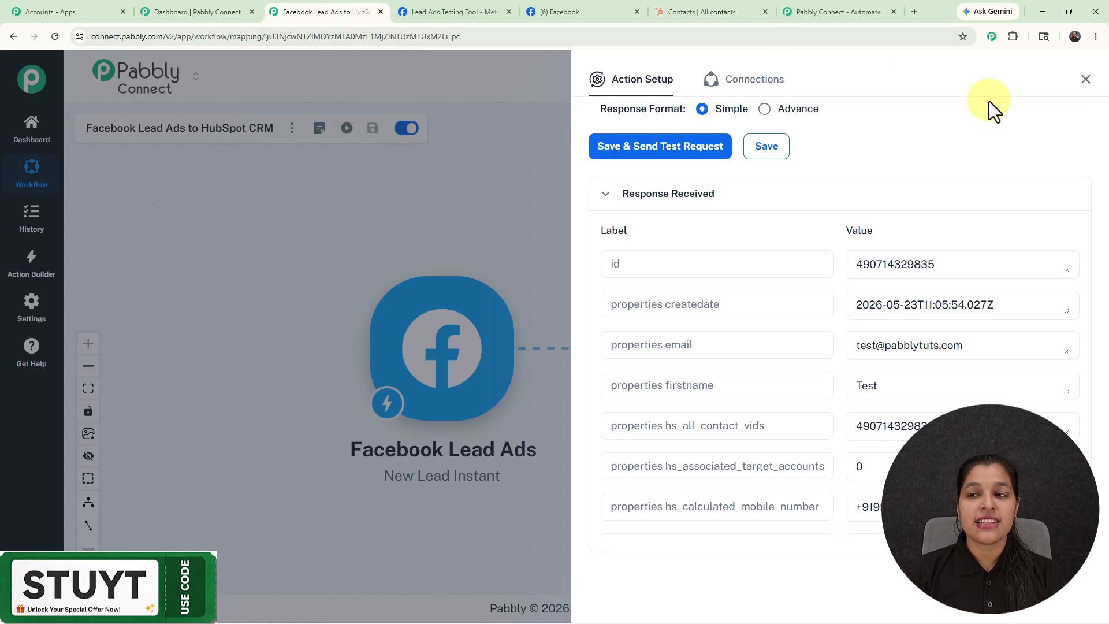
left_click(1086, 79)
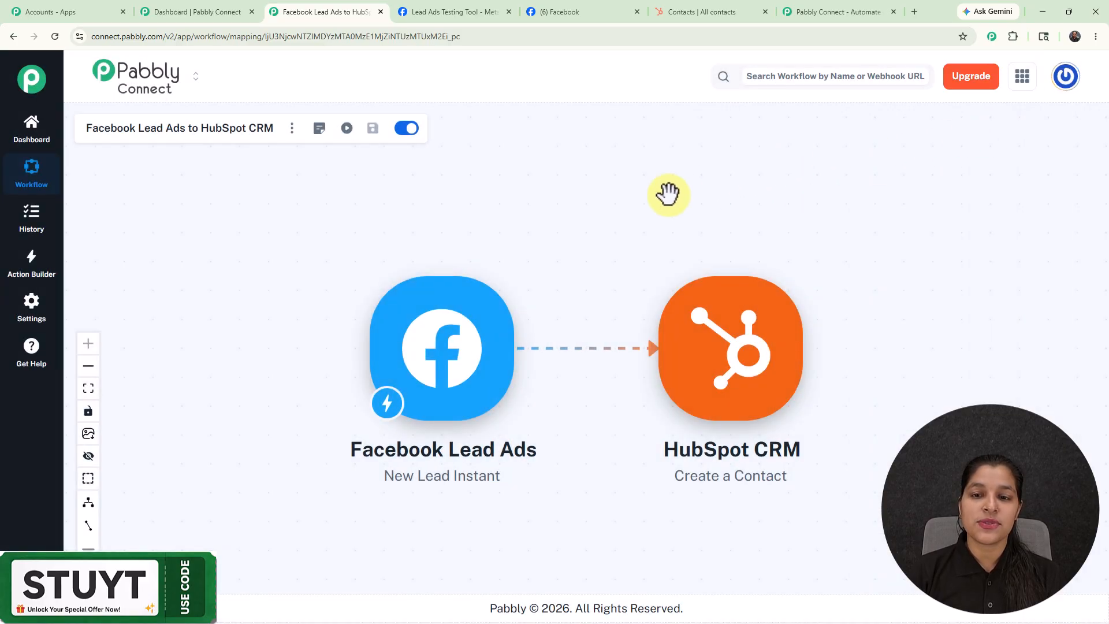